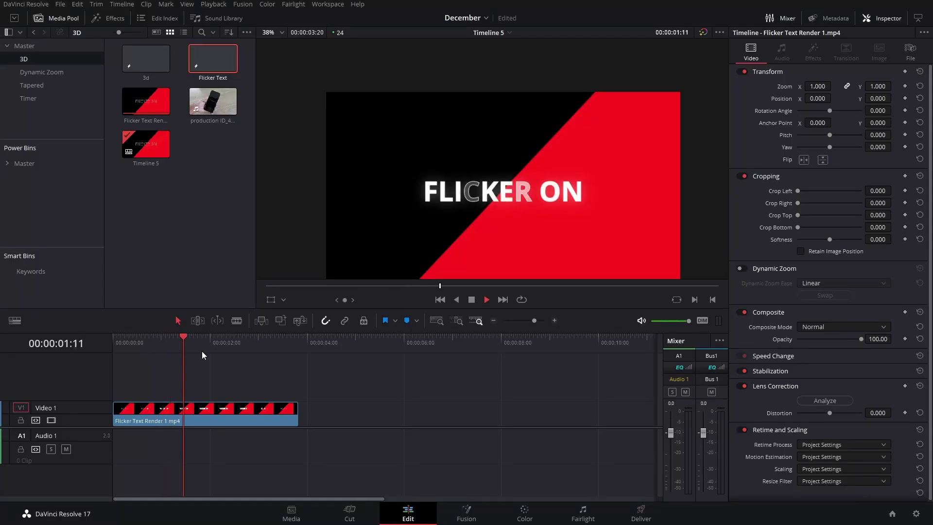
- Create a Fusion composition named FLICK at 00:00:03:20 and add a Background node
{"action": "left_click", "coordinate": [299, 345]}
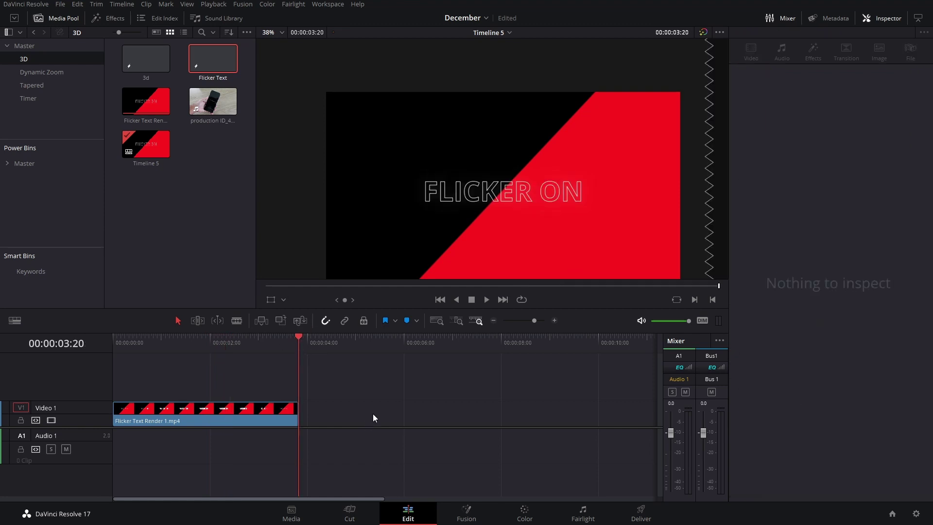
{"action": "right_click", "coordinate": [249, 283]}
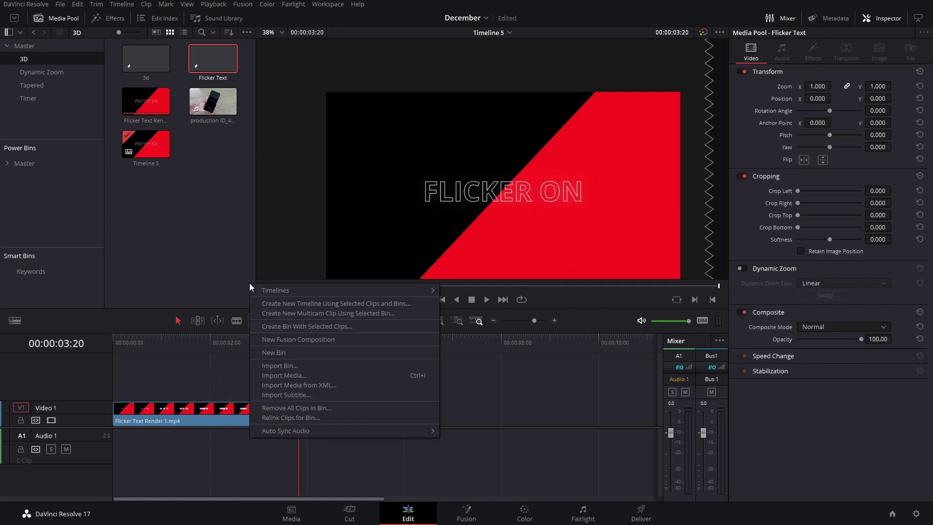
{"action": "left_click", "coordinate": [286, 339]}
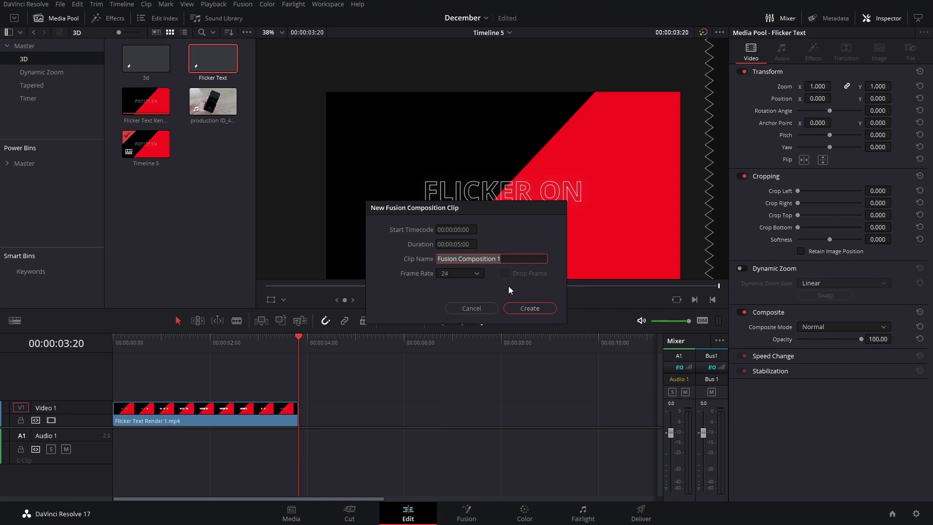
{"action": "type", "text": "FLICK"}
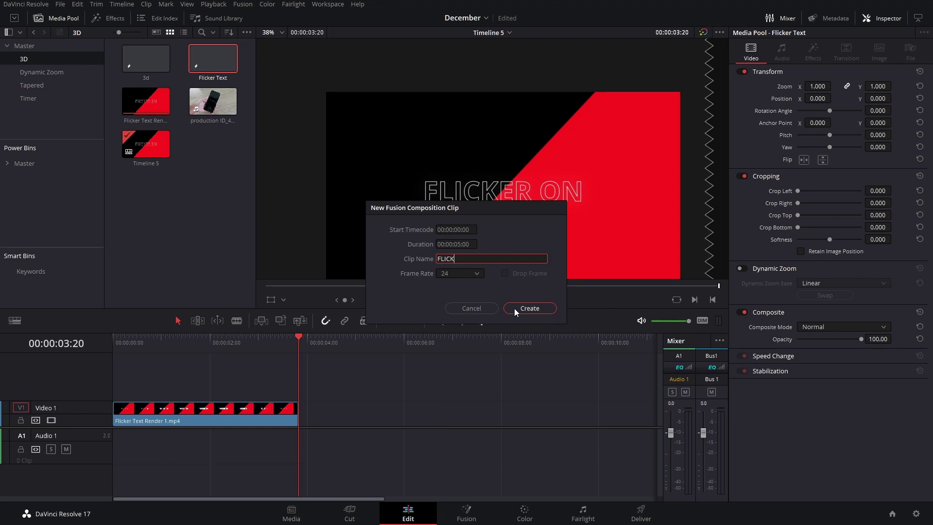
{"action": "left_click", "coordinate": [514, 308]}
{"action": "left_click", "coordinate": [86, 318]}
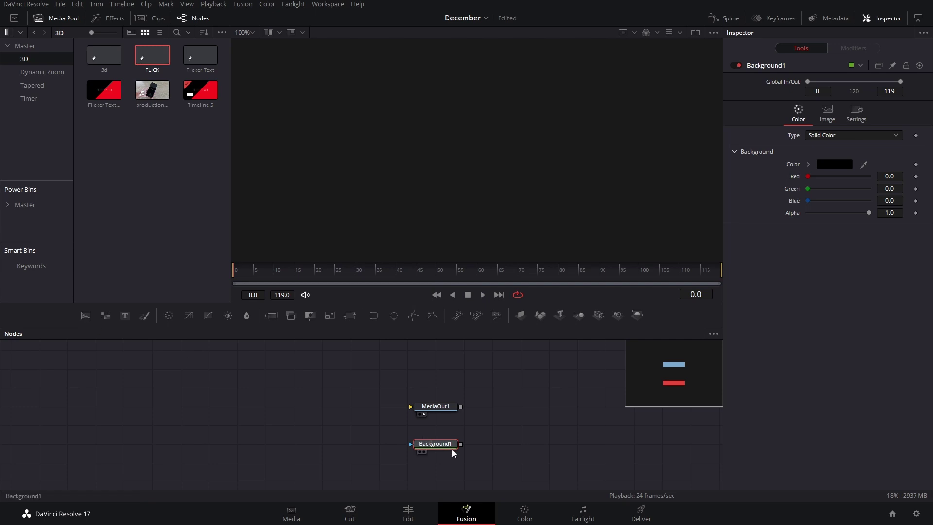
- Wire Background1 into MediaOut1, set its Alpha to 0.0, and space the nodes apart
{"action": "left_click_drag", "start_coordinate": [452, 449], "coordinate": [410, 407]}
{"action": "left_click_drag", "start_coordinate": [336, 426], "coordinate": [306, 408]}
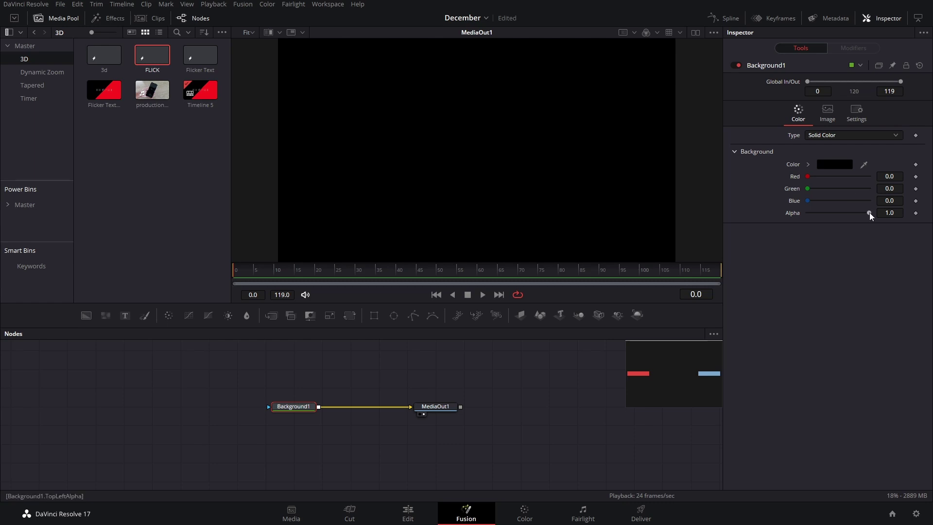
{"action": "left_click_drag", "start_coordinate": [869, 212], "coordinate": [767, 226]}
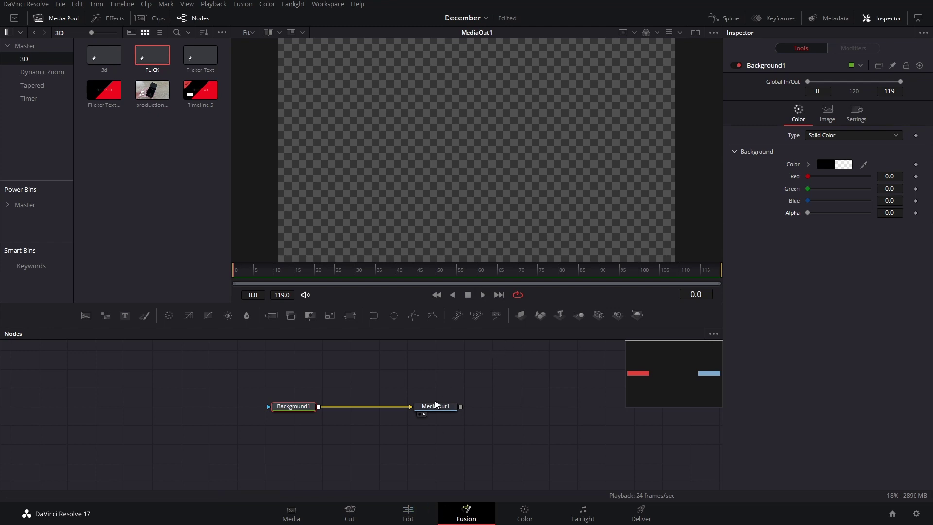
{"action": "left_click_drag", "start_coordinate": [437, 406], "coordinate": [550, 406]}
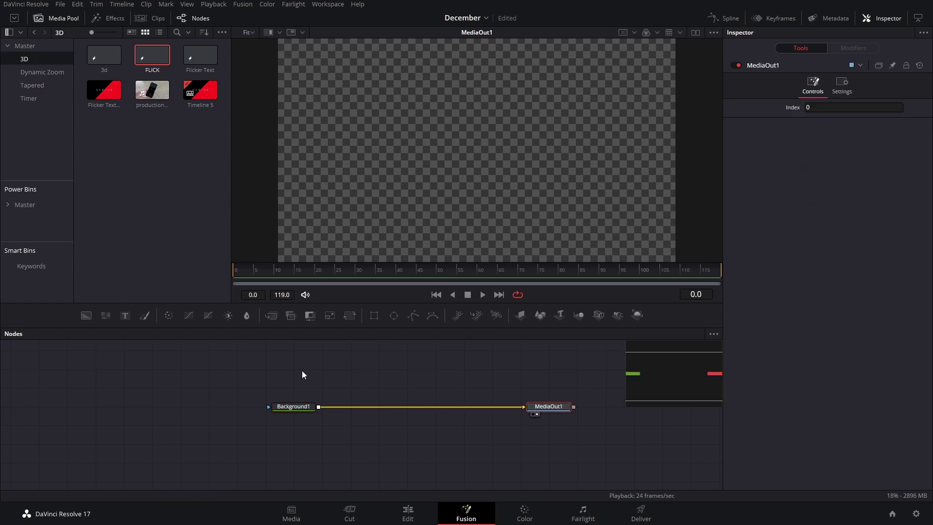
- Add a Text+ node merged over Background1 and enter 'TEXT ON' as its text
{"action": "left_click", "coordinate": [292, 400]}
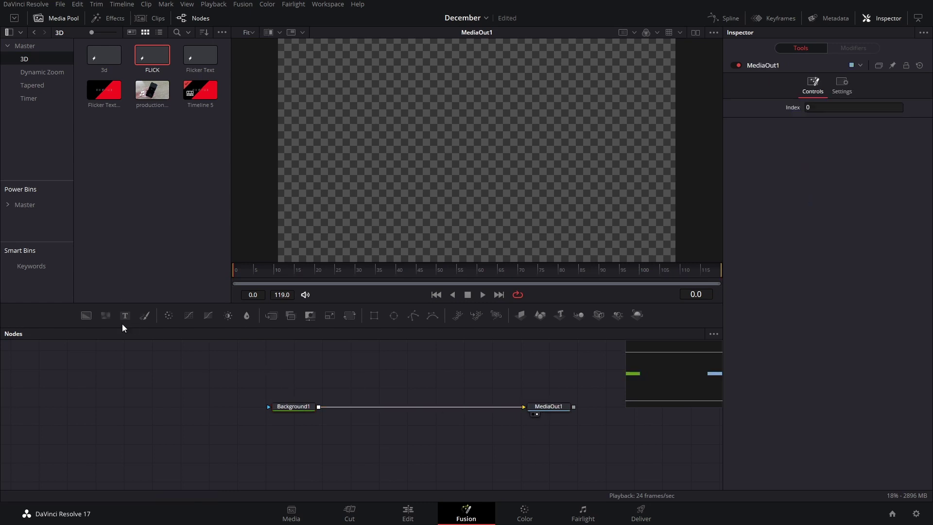
{"action": "left_click_drag", "start_coordinate": [125, 315], "coordinate": [375, 406]}
{"action": "left_click", "coordinate": [793, 184]}
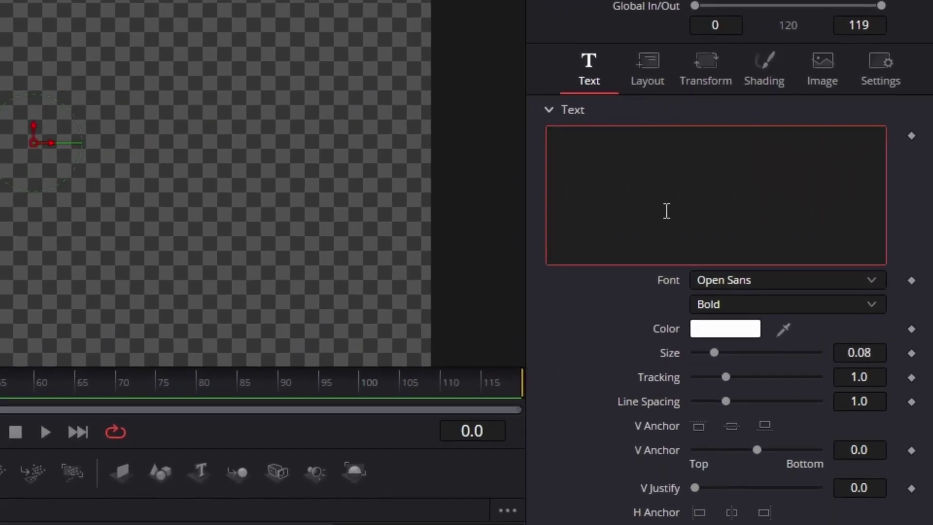
{"action": "type", "text": "TEXT FL"}
{"action": "key", "text": "BackSpace"}
{"action": "key", "text": "BackSpace"}
{"action": "type", "text": "ON"}
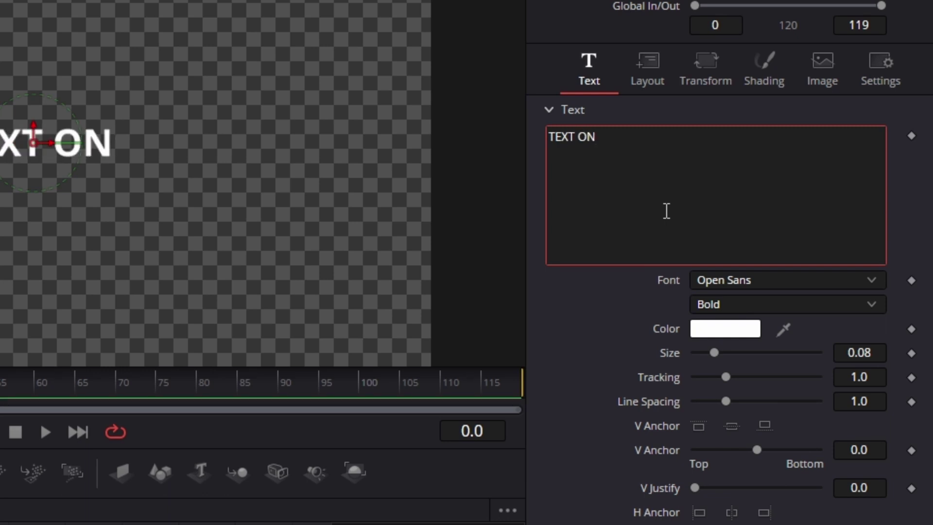
{"action": "left_click", "coordinate": [766, 282]}
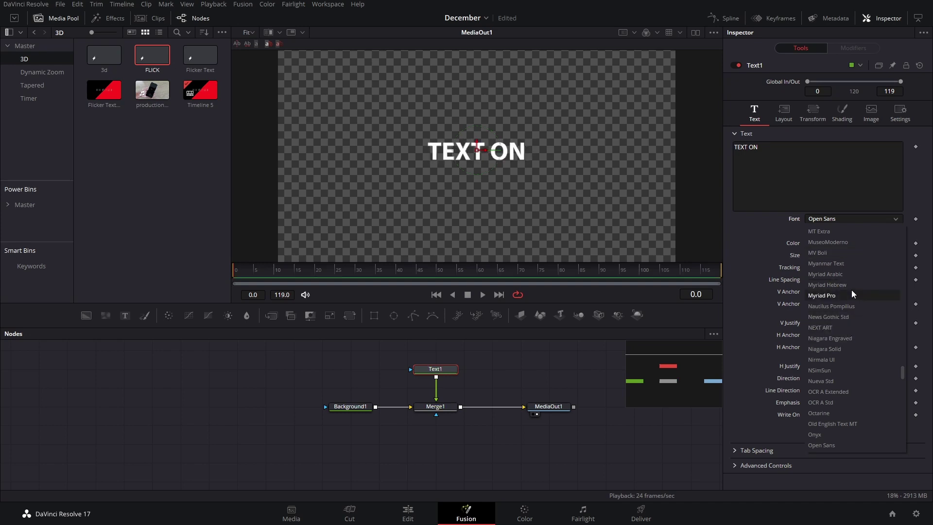
- Set the font to NEXT ART and show shading element 2, Red Outline
{"action": "left_click", "coordinate": [826, 327]}
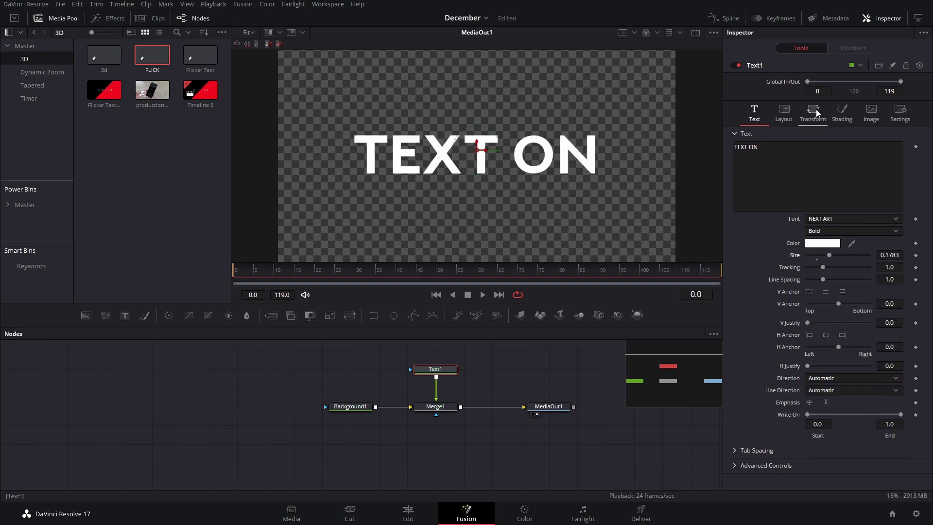
{"action": "left_click", "coordinate": [842, 110]}
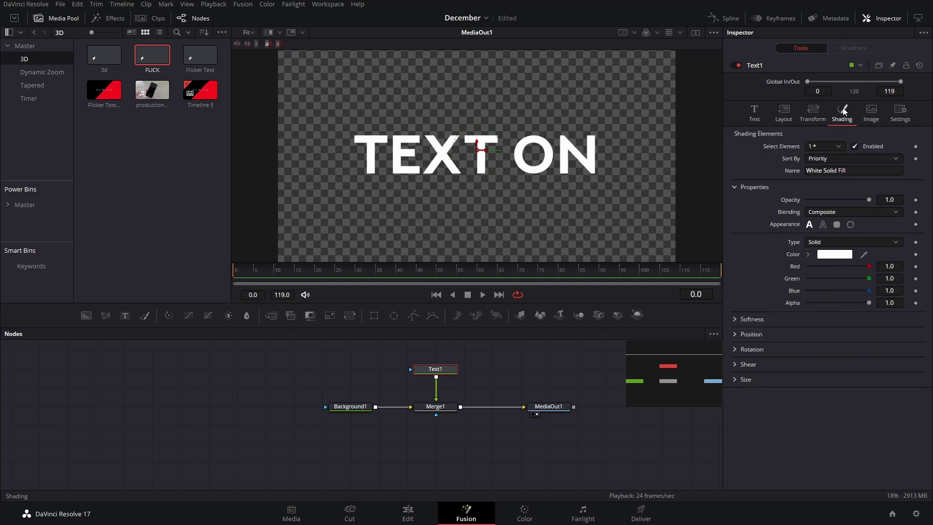
{"action": "left_click", "coordinate": [812, 144]}
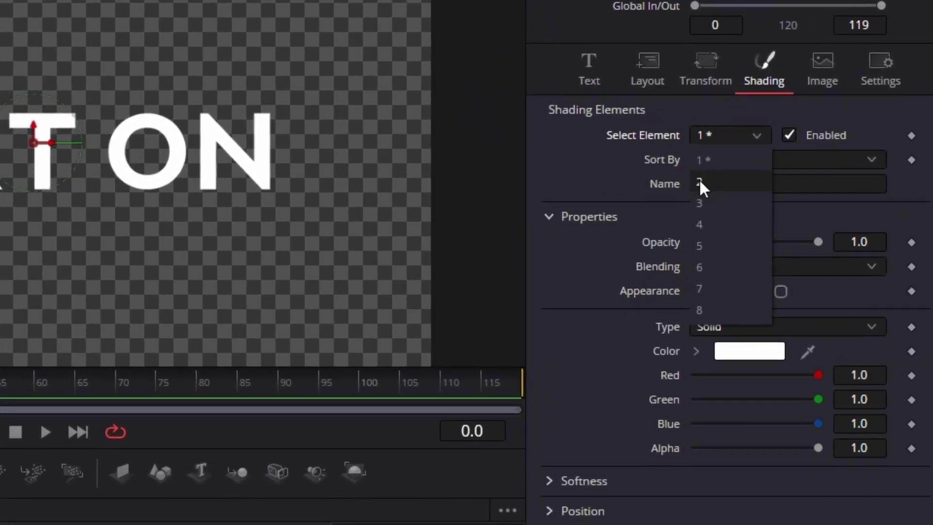
{"action": "left_click", "coordinate": [742, 177]}
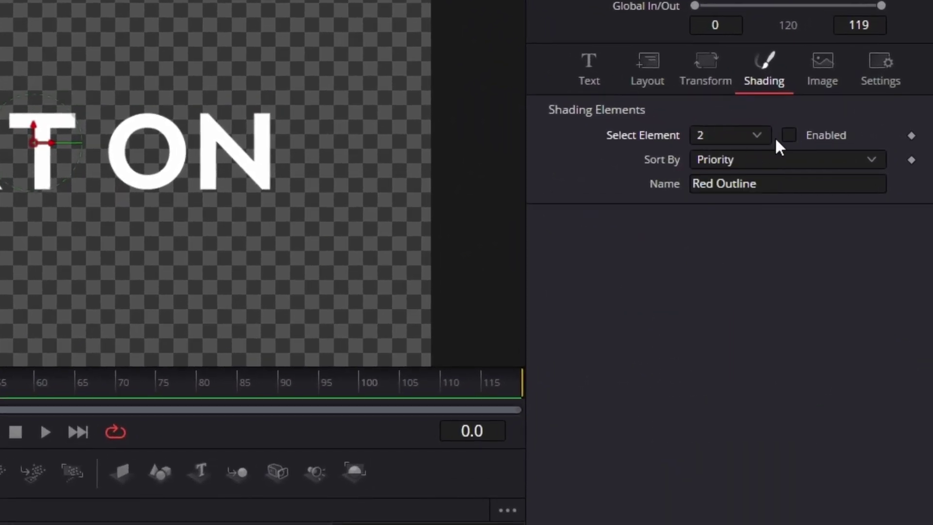
- Enable the Red Outline element, thin it to 0.0057, and change its colour to white
{"action": "left_click", "coordinate": [789, 135]}
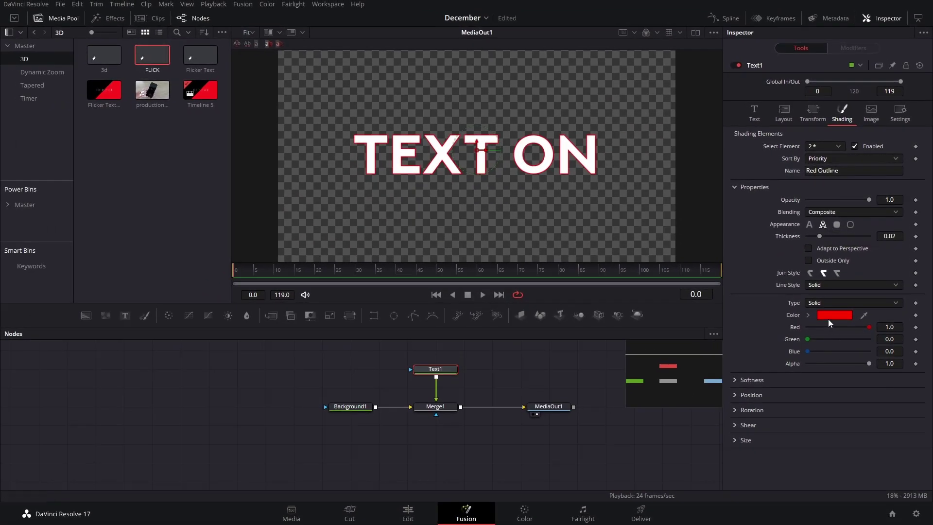
{"action": "scroll", "coordinate": [496, 184], "scroll_direction": "up", "scroll_amount": 5}
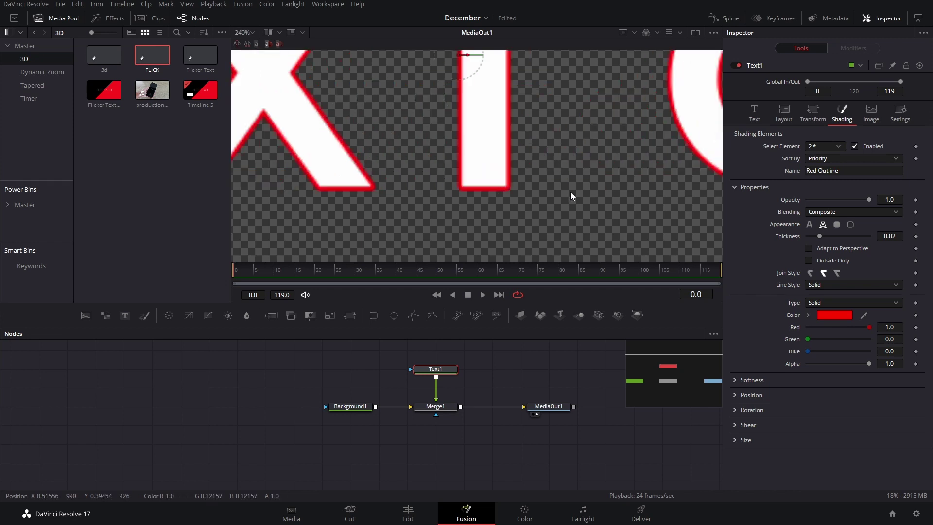
{"action": "left_click_drag", "start_coordinate": [889, 236], "coordinate": [887, 236]}
{"action": "left_click", "coordinate": [825, 315]}
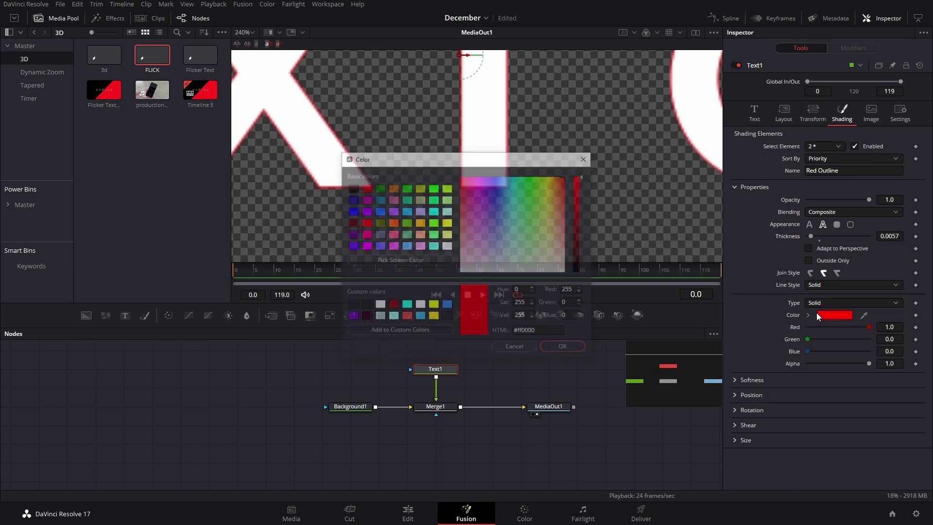
{"action": "left_click_drag", "start_coordinate": [566, 271], "coordinate": [567, 278]}
{"action": "left_click", "coordinate": [564, 348]}
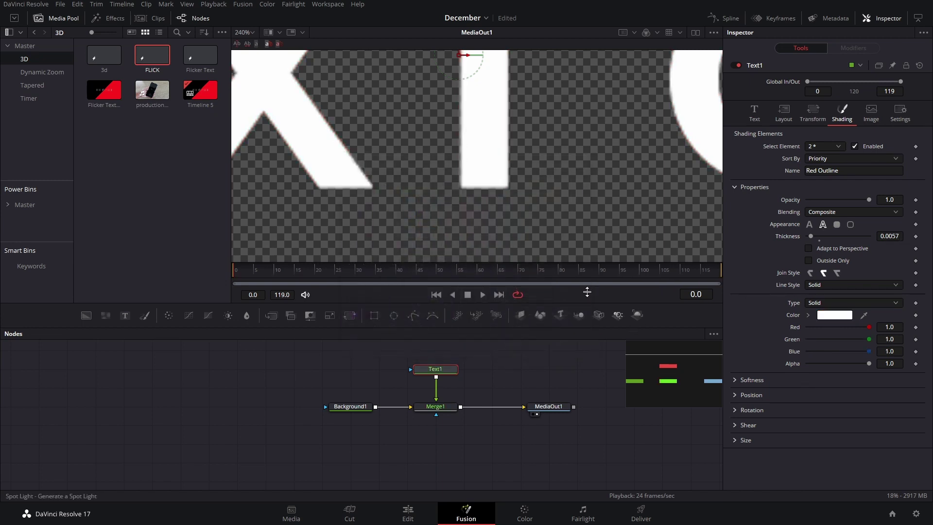
{"action": "key", "text": "ctrl+f"}
{"action": "left_click", "coordinate": [754, 113]}
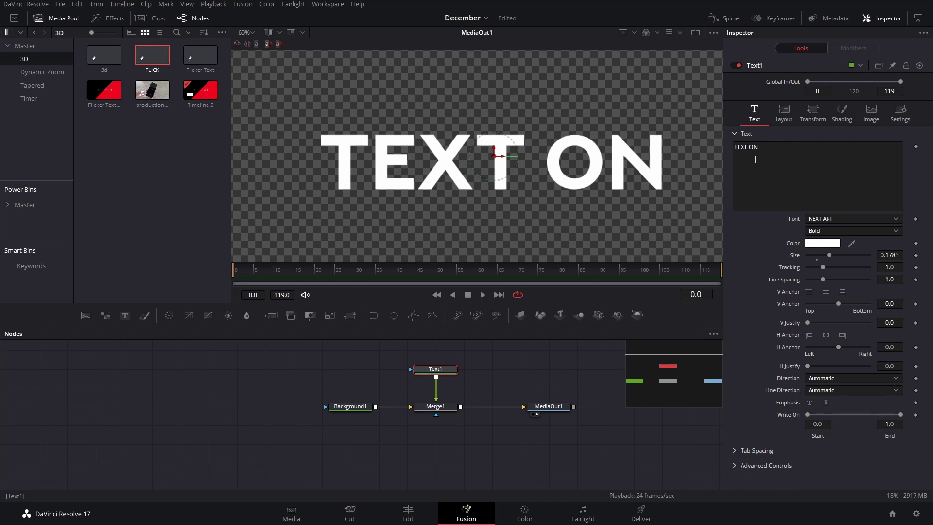
- Attach a Follower modifier to the TEXT ON text and show its settings
{"action": "right_click", "coordinate": [755, 160]}
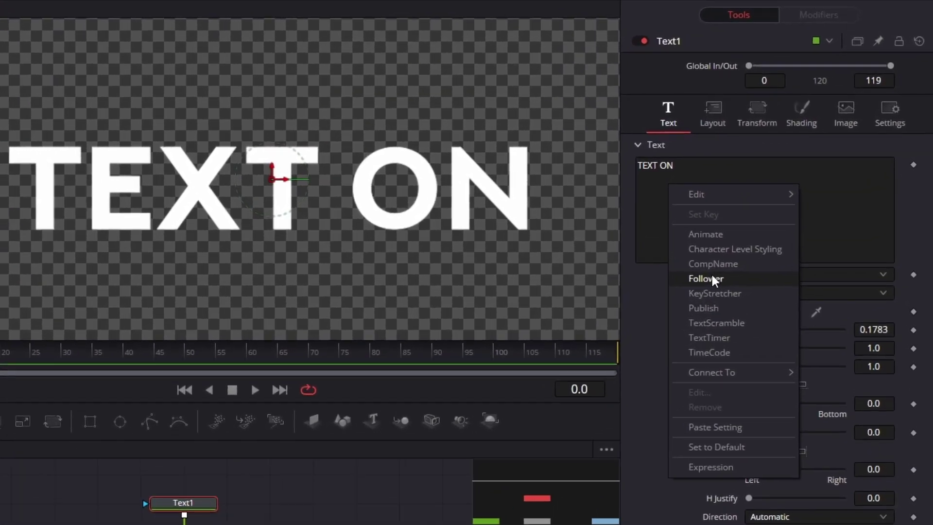
{"action": "left_click", "coordinate": [764, 230]}
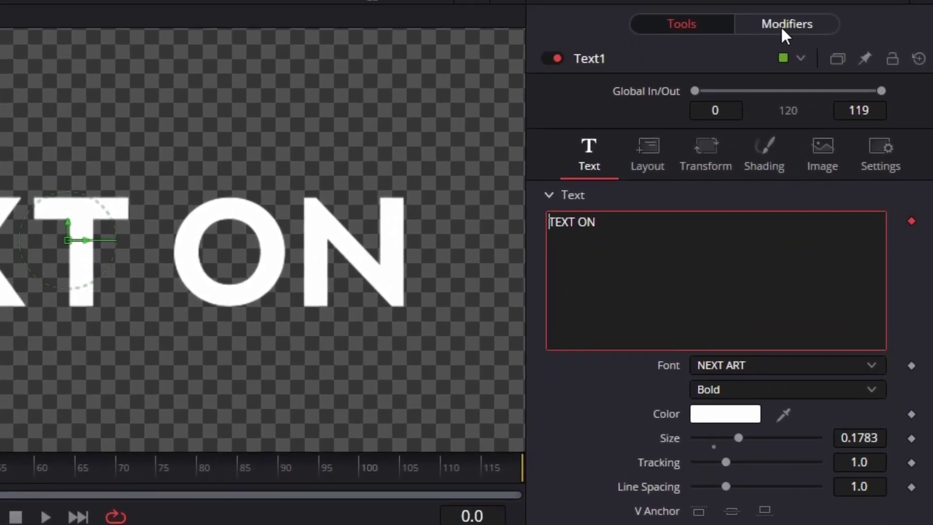
{"action": "left_click", "coordinate": [782, 28]}
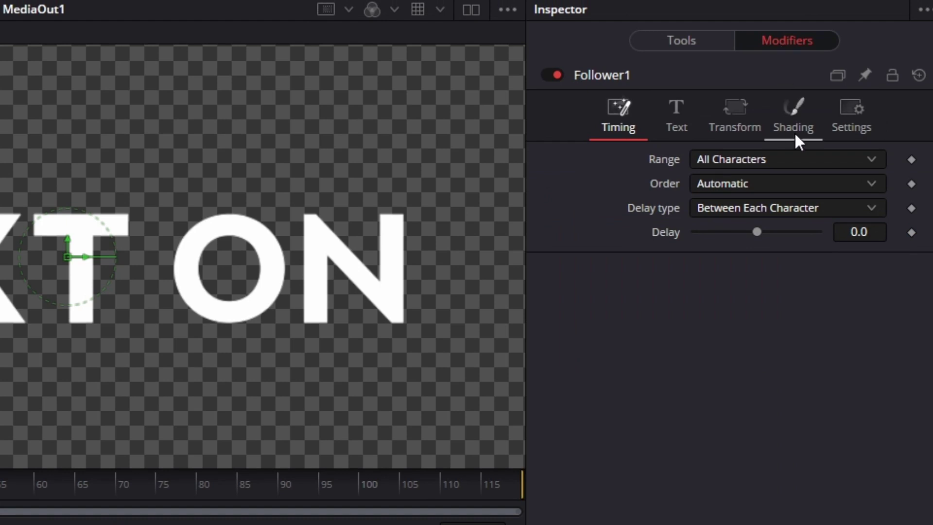
- Set Follower1 Order to Random But One by One with delay Between Each Character
{"action": "left_click", "coordinate": [720, 185]}
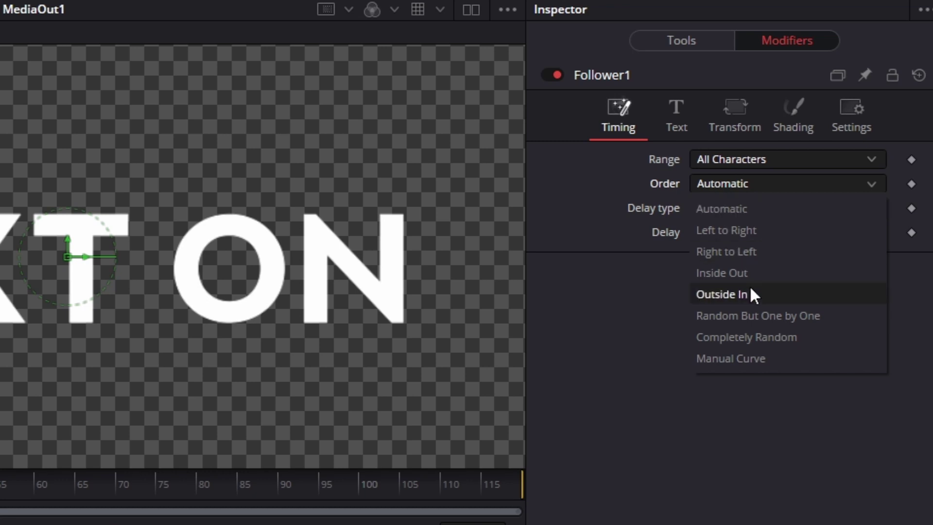
{"action": "left_click", "coordinate": [766, 320]}
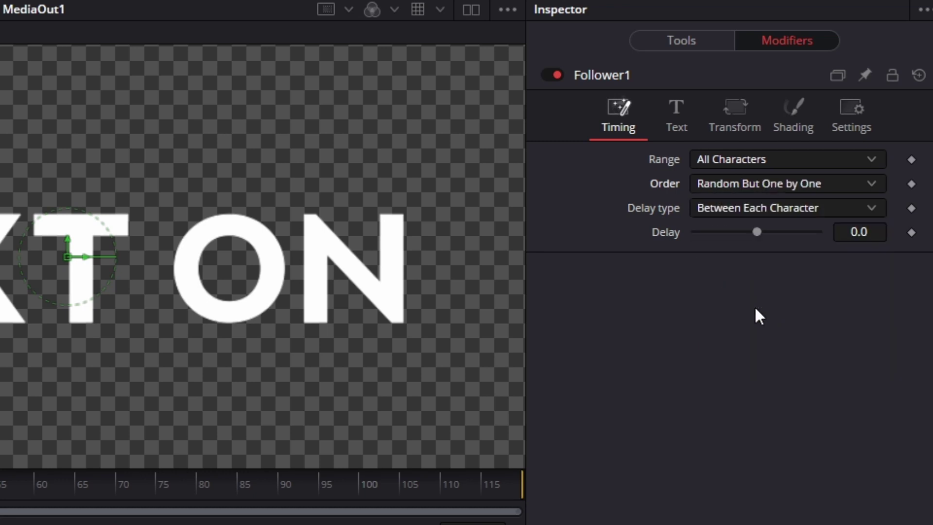
{"action": "left_click", "coordinate": [719, 208]}
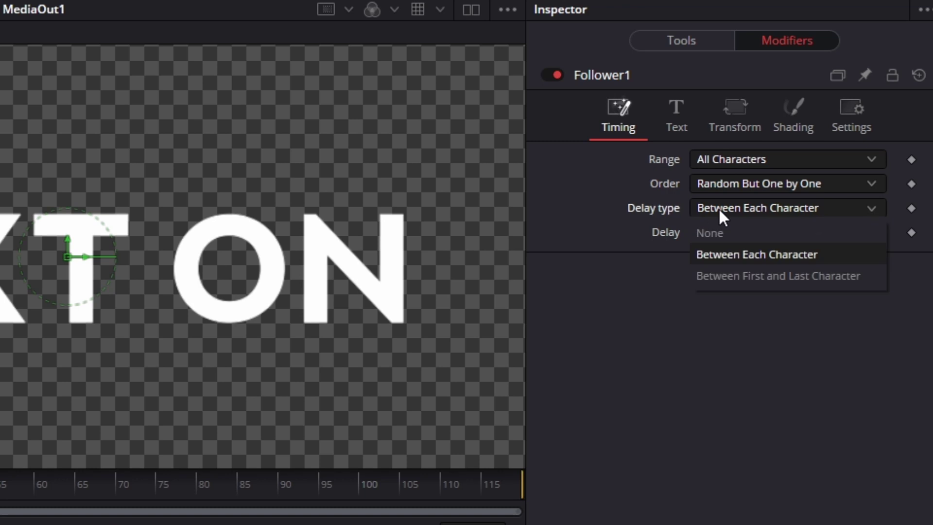
{"action": "left_click", "coordinate": [772, 255]}
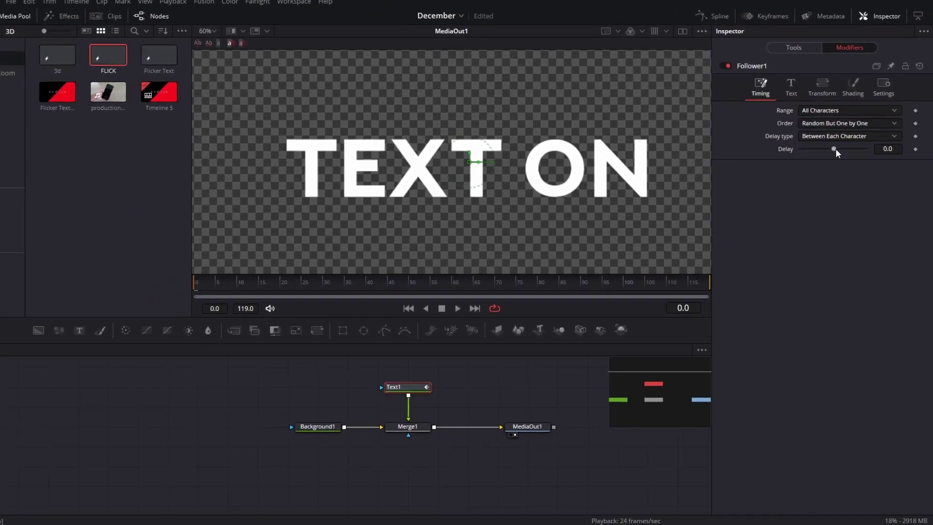
- Set Follower1's character delay to 2.0 and bring up its fill opacity shading setting
{"action": "left_click_drag", "start_coordinate": [838, 145], "coordinate": [832, 144]}
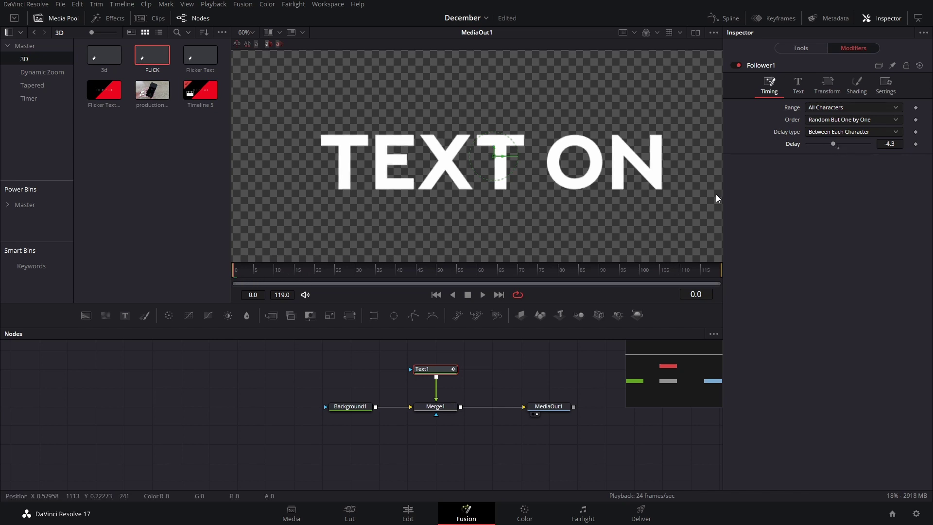
{"action": "double_click", "coordinate": [885, 142]}
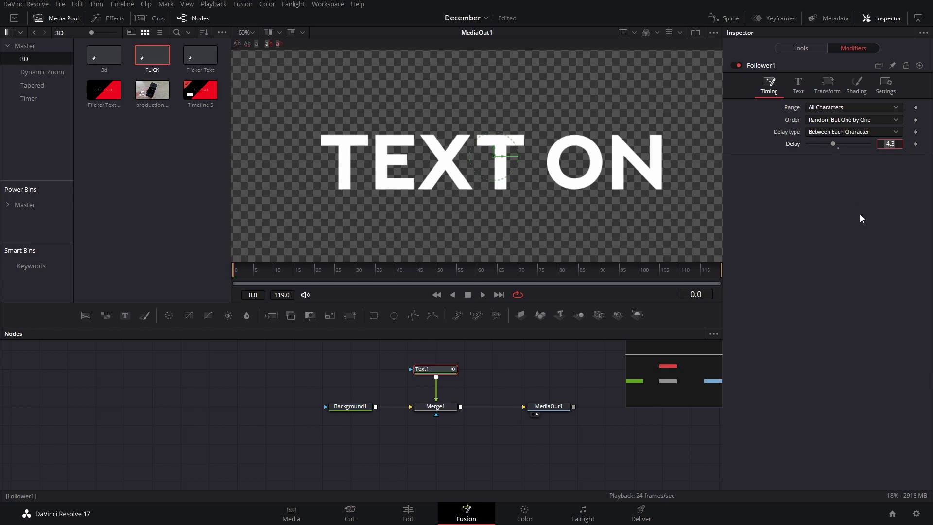
{"action": "type", "text": "2"}
{"action": "key", "text": "Return"}
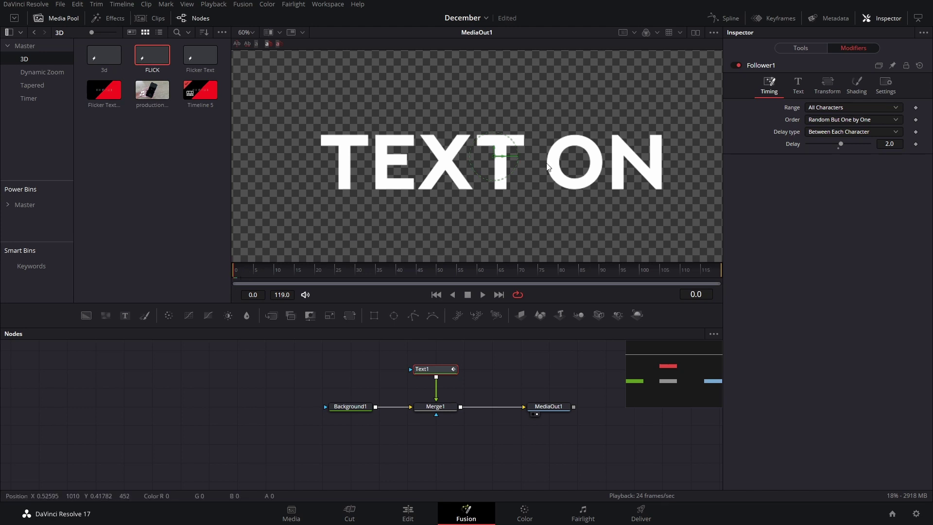
{"action": "left_click", "coordinate": [849, 93]}
{"action": "mouse_move", "coordinate": [868, 173]}
{"action": "left_mouse_down"}
{"action": "mouse_move", "coordinate": [823, 177]}
{"action": "mouse_move", "coordinate": [868, 170]}
{"action": "left_mouse_up"}
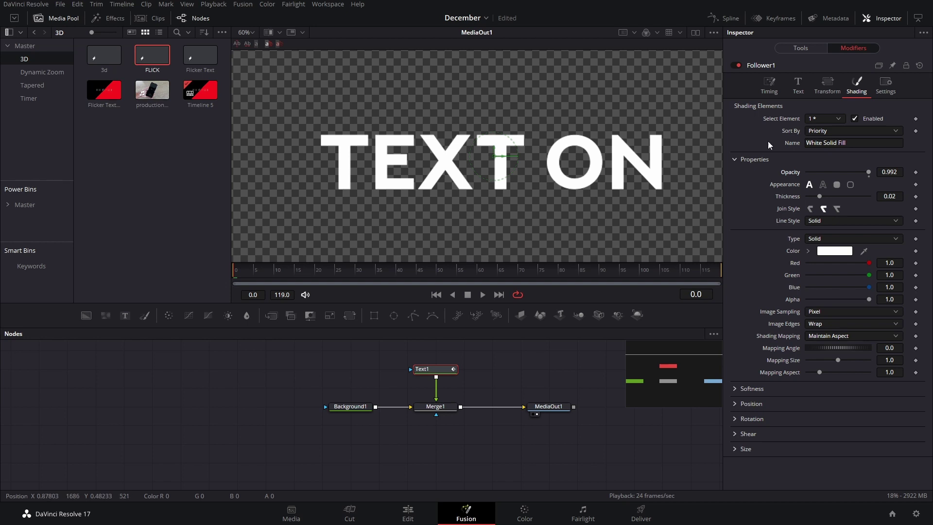
- Keyframe fill opacity 0 at frame 0 and 1 at frame 10, then preview it
{"action": "double_click", "coordinate": [791, 174]}
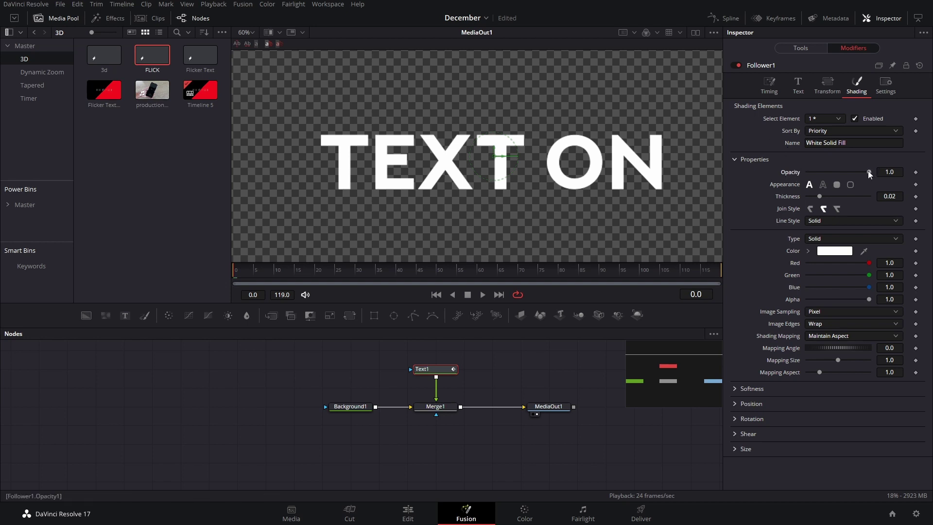
{"action": "left_click_drag", "start_coordinate": [869, 172], "coordinate": [780, 176]}
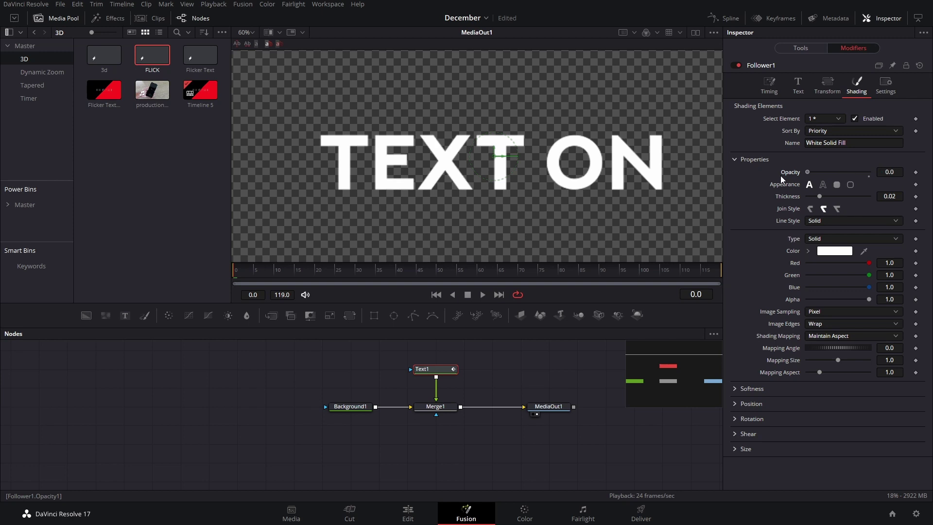
{"action": "left_click", "coordinate": [916, 173]}
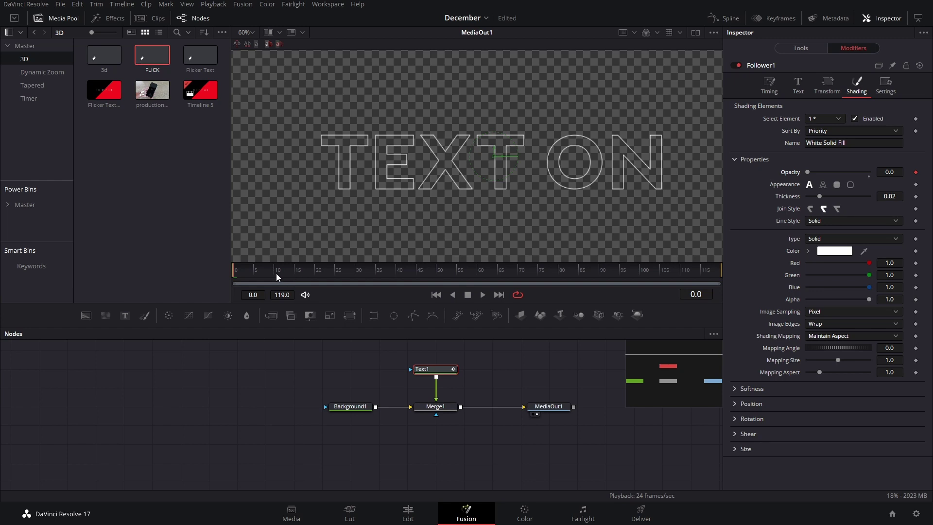
{"action": "left_click", "coordinate": [276, 273]}
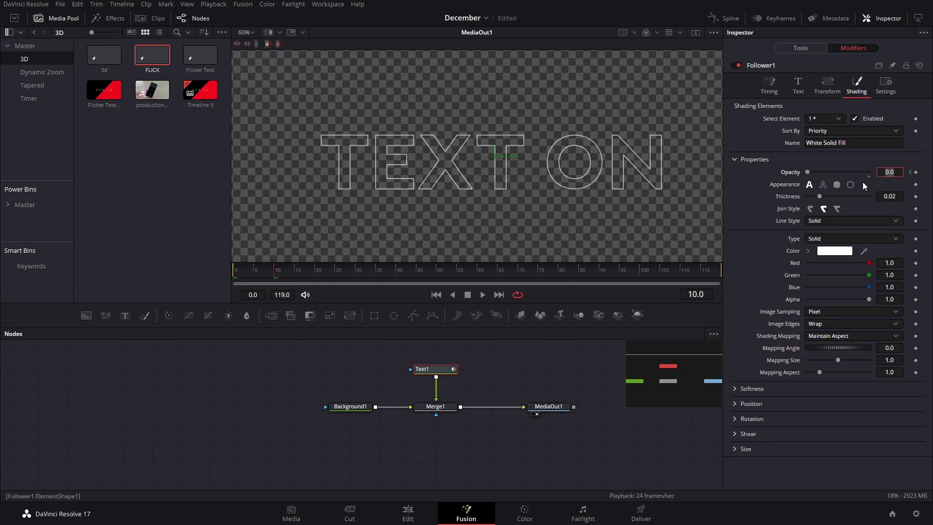
{"action": "type", "text": "1"}
{"action": "key", "text": "Return"}
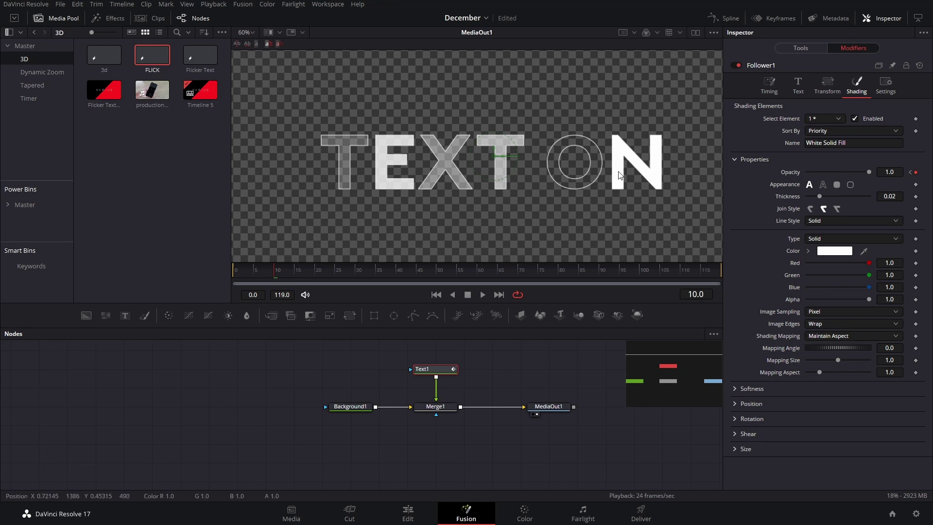
{"action": "left_click_drag", "start_coordinate": [331, 270], "coordinate": [221, 279]}
{"action": "key", "text": "space"}
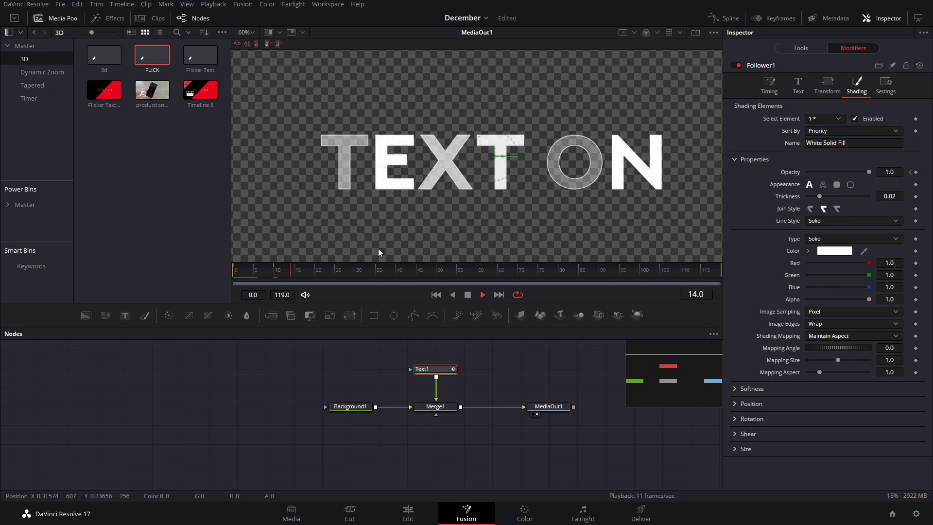
{"action": "key", "text": "space"}
{"action": "left_click_drag", "start_coordinate": [272, 268], "coordinate": [220, 267]}
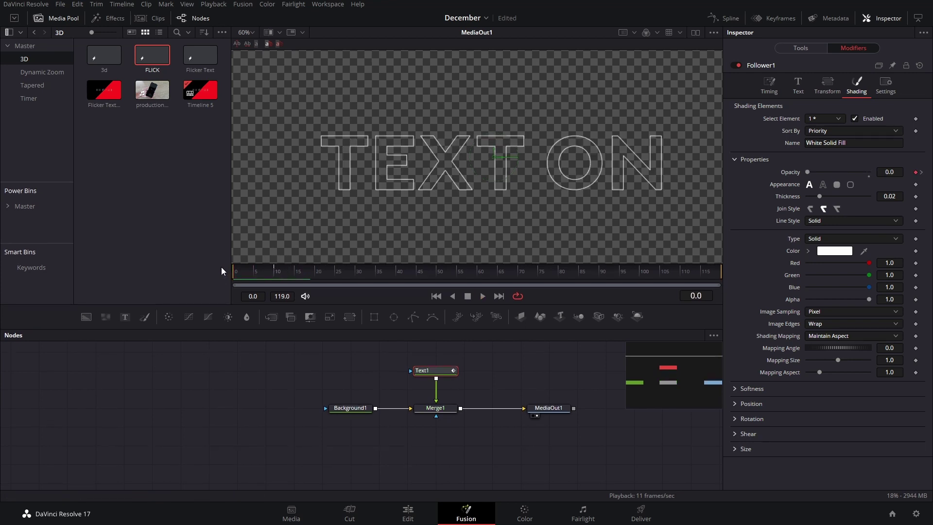
- Try a character delay of -2.0, then restore it to 2.0
{"action": "left_click", "coordinate": [767, 90]}
{"action": "left_click", "coordinate": [877, 143]}
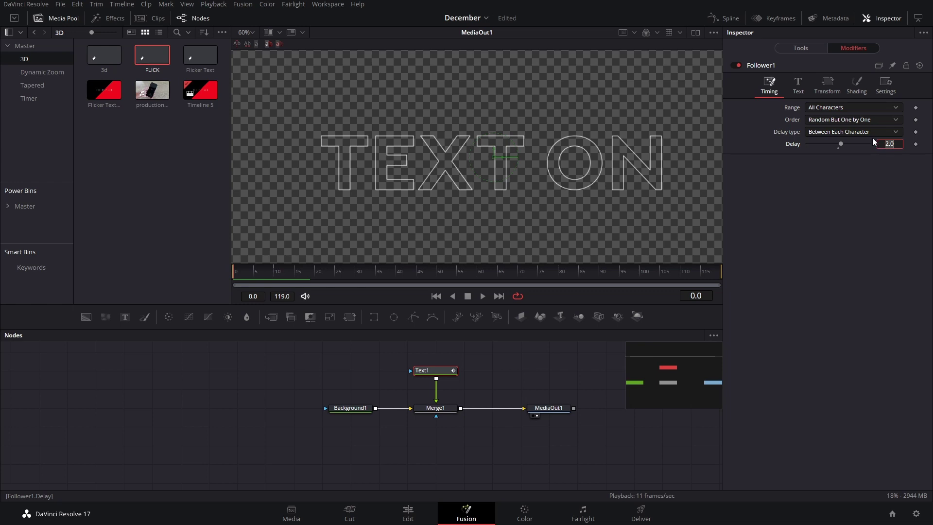
{"action": "key", "text": "Home"}
{"action": "type", "text": "-"}
{"action": "key", "text": "Return"}
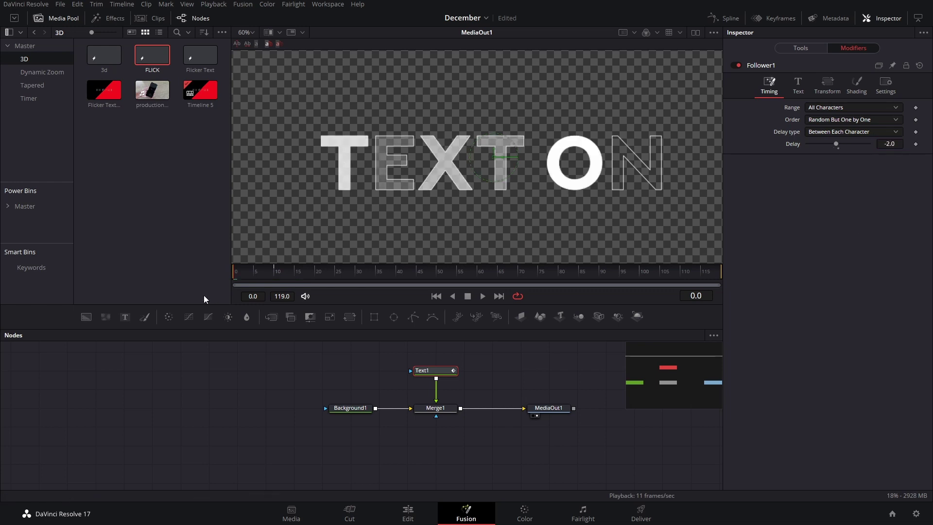
{"action": "double_click", "coordinate": [890, 144]}
{"action": "type", "text": "2"}
{"action": "key", "text": "Return"}
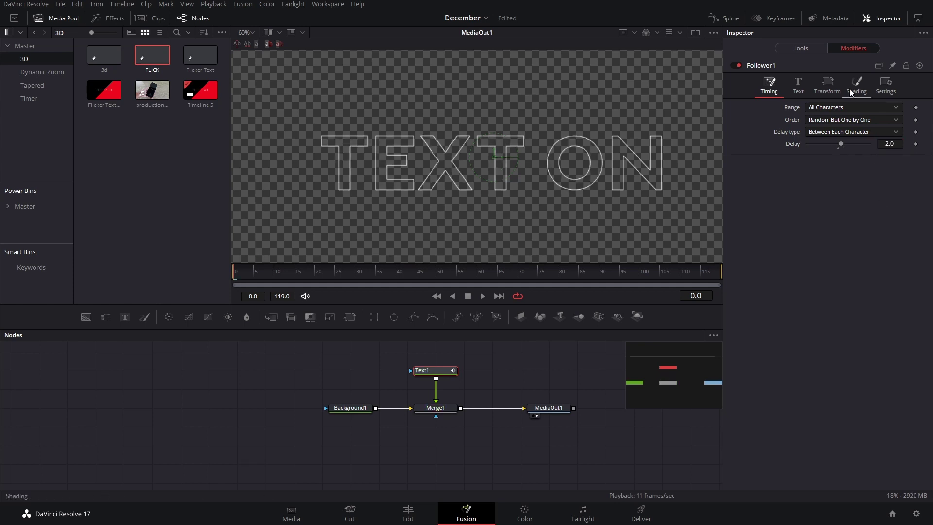
- Return to the shading properties at frame 10 and display the Opacity spline
{"action": "left_click", "coordinate": [850, 90]}
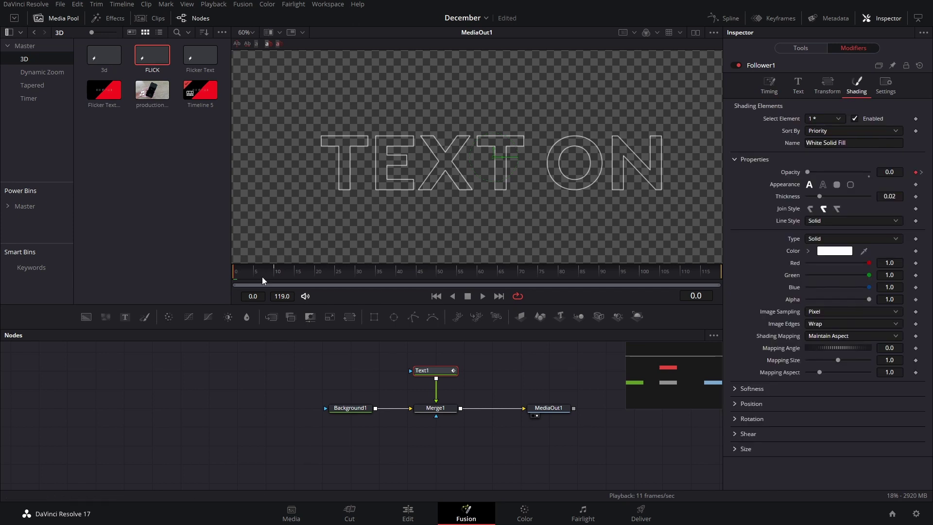
{"action": "left_click", "coordinate": [278, 275]}
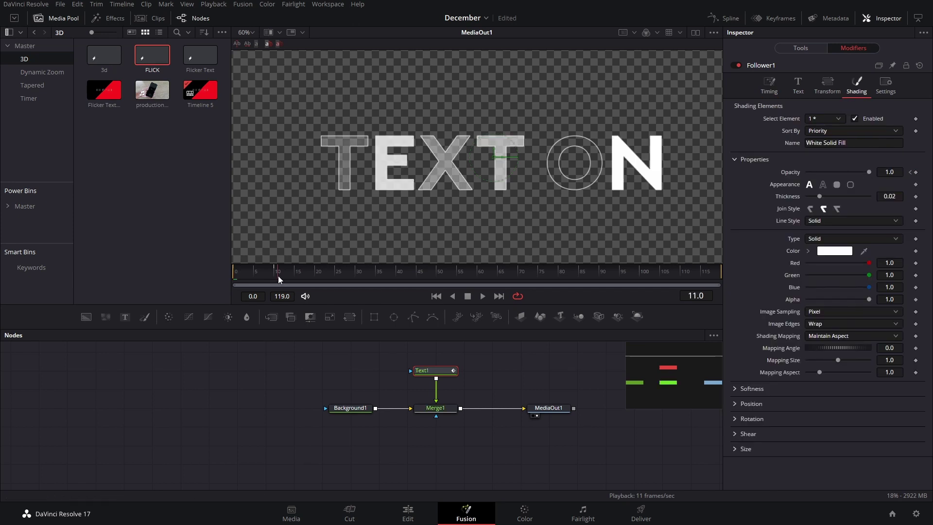
{"action": "left_click", "coordinate": [724, 18]}
- Give the opacity ramp keyframes Step interpolation and preview the instant on
{"action": "scroll", "coordinate": [547, 395], "scroll_direction": "left", "scroll_amount": 3}
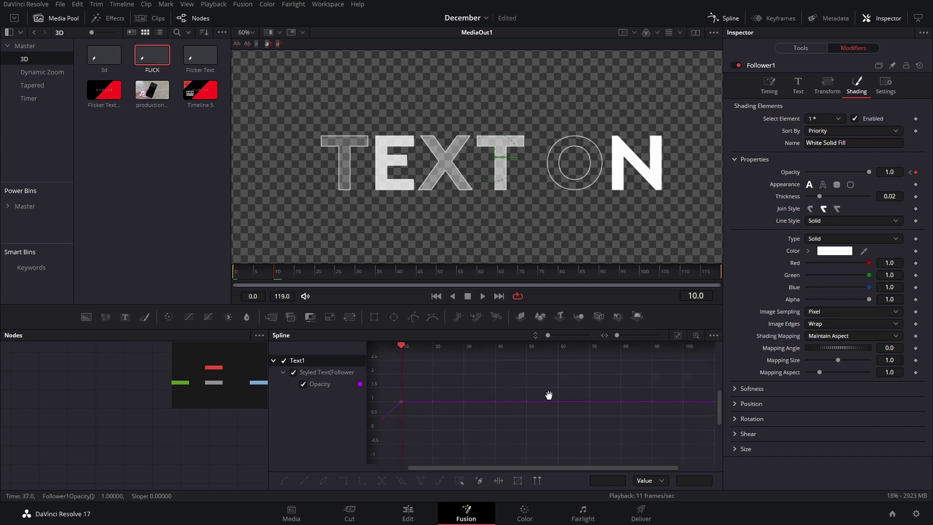
{"action": "key", "text": "Home"}
{"action": "left_click_drag", "start_coordinate": [486, 373], "coordinate": [386, 437]}
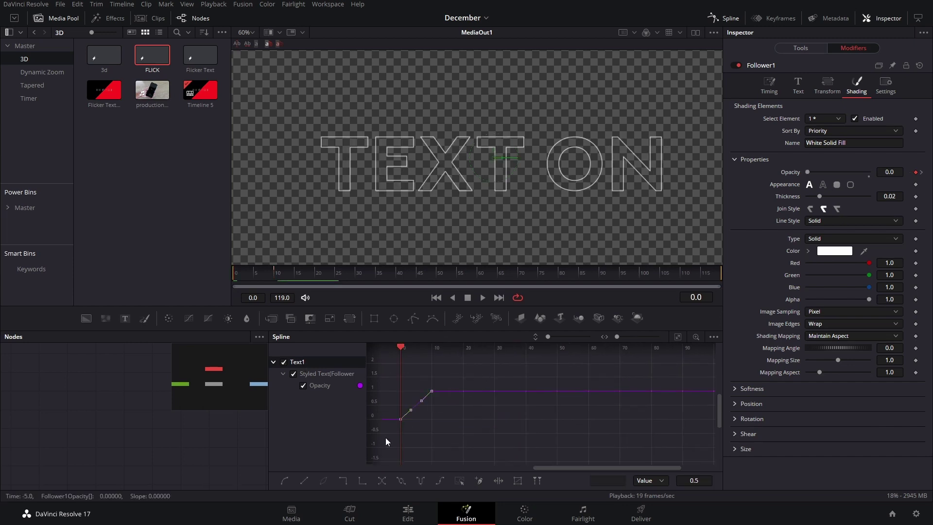
{"action": "left_click", "coordinate": [362, 482]}
{"action": "key", "text": "space"}
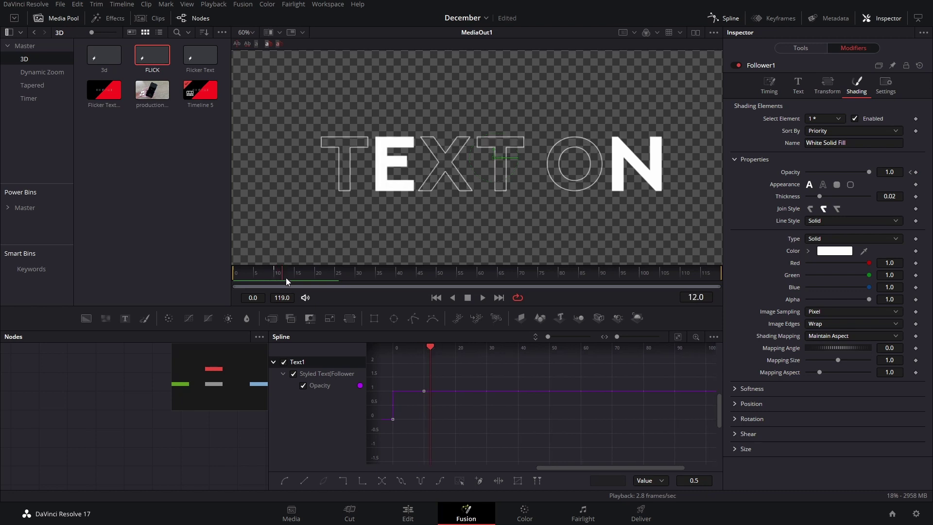
{"action": "mouse_move", "coordinate": [293, 278]}
{"action": "left_mouse_down"}
{"action": "mouse_move", "coordinate": [235, 279]}
{"action": "mouse_move", "coordinate": [307, 273]}
{"action": "left_mouse_up"}
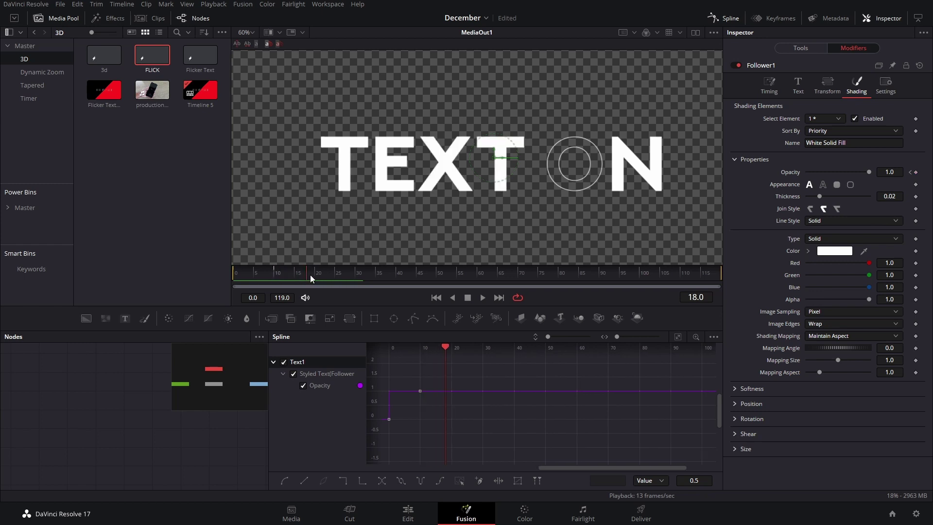
- Add opacity keys of 0 at frame 19 and 1 at frame 26, then play the flicker
{"action": "left_click_drag", "start_coordinate": [830, 182], "coordinate": [785, 189]}
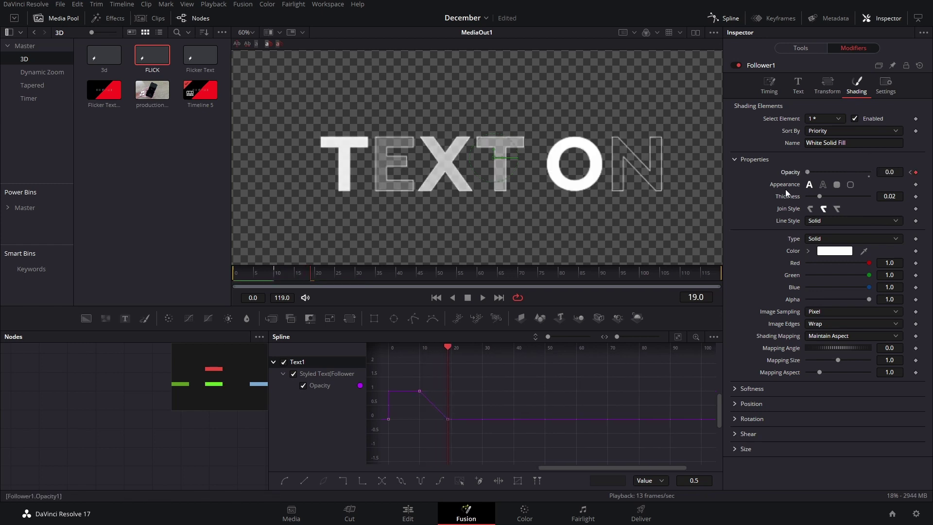
{"action": "left_click", "coordinate": [337, 276]}
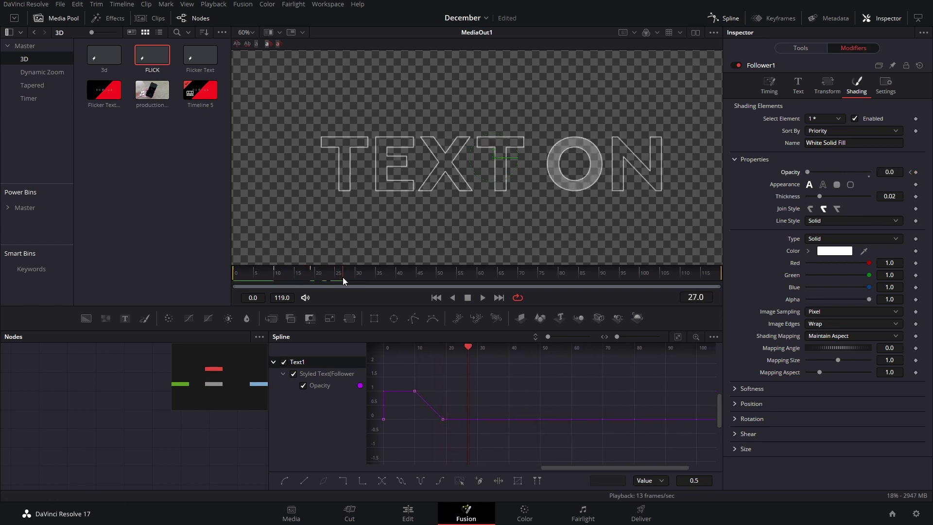
{"action": "left_click", "coordinate": [343, 277]}
{"action": "type", "text": "1"}
{"action": "key", "text": "Return"}
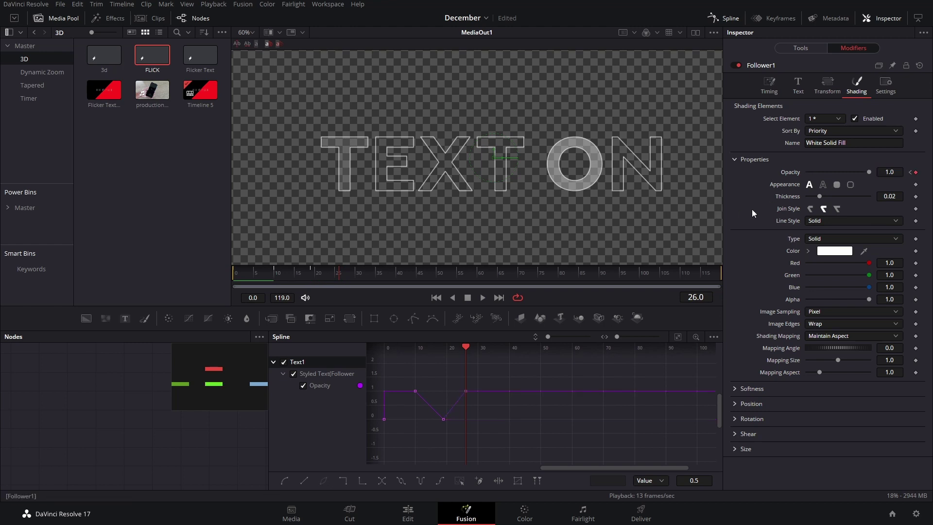
{"action": "left_click_drag", "start_coordinate": [320, 278], "coordinate": [270, 276]}
{"action": "key", "text": "space"}
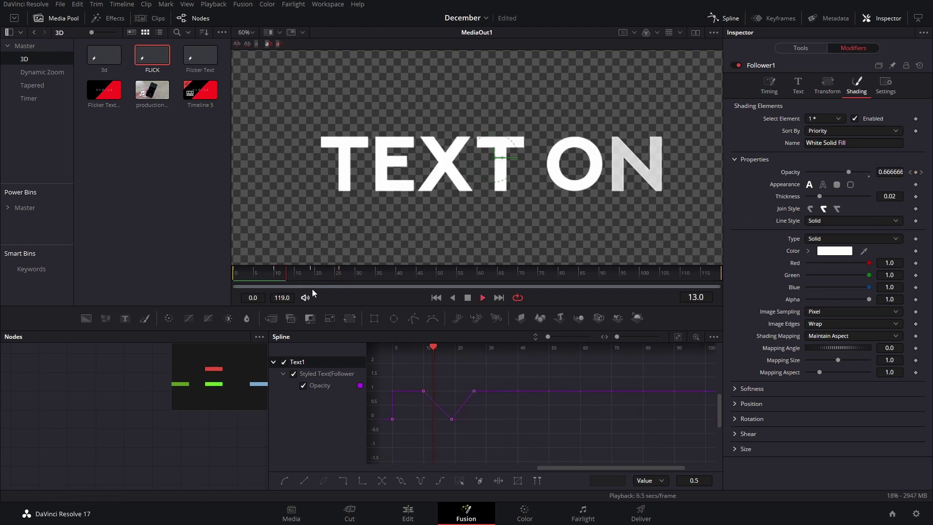
{"action": "scroll", "coordinate": [489, 439], "scroll_direction": "down", "scroll_amount": 3}
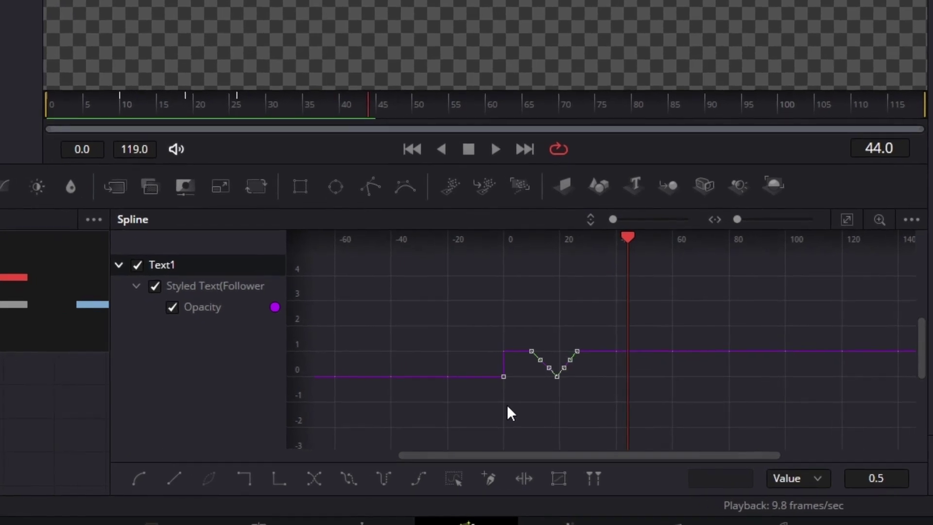
- Set all Opacity keys to loop and play the repeating flicker from around frame 20
{"action": "left_click_drag", "start_coordinate": [466, 287], "coordinate": [643, 394]}
{"action": "left_click", "coordinate": [344, 481]}
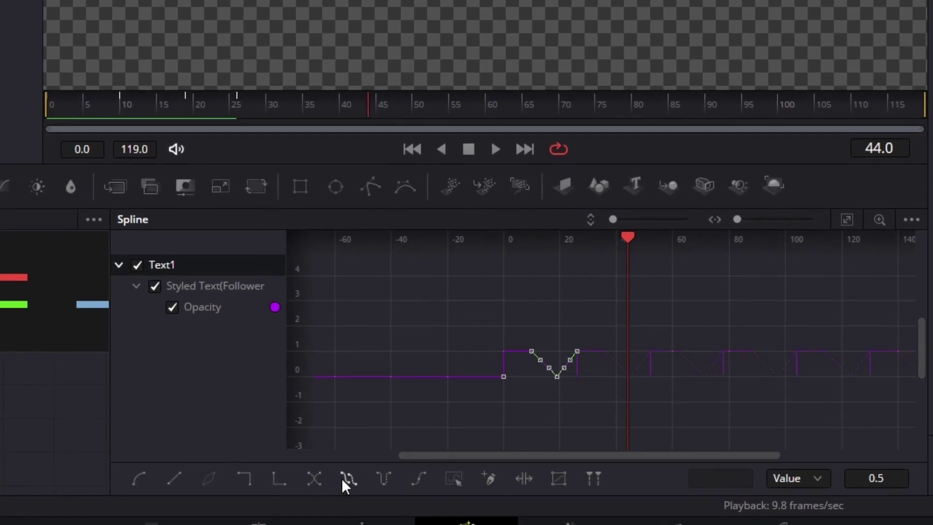
{"action": "left_click", "coordinate": [190, 110]}
{"action": "key", "text": "space"}
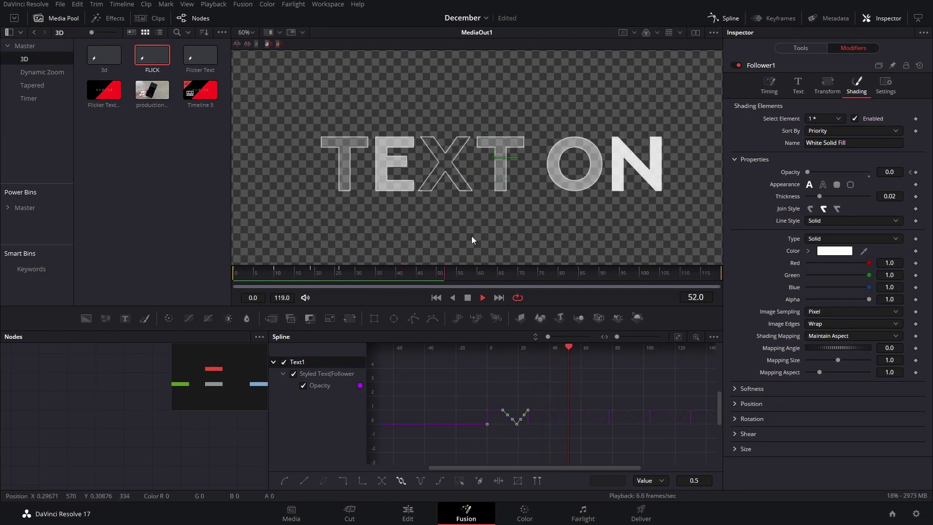
- Turn off repeating after the last opacity key and check the solid text around frame 70
{"action": "key", "text": "space"}
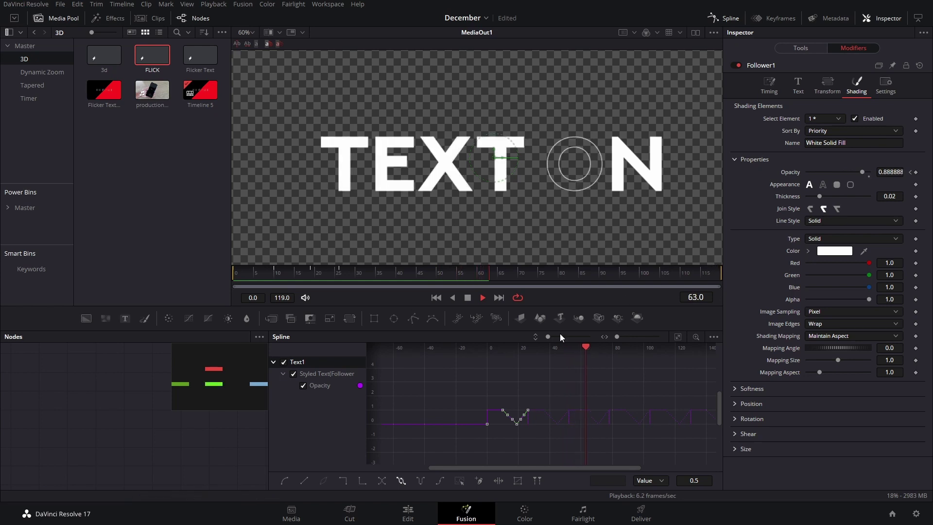
{"action": "left_click", "coordinate": [402, 479]}
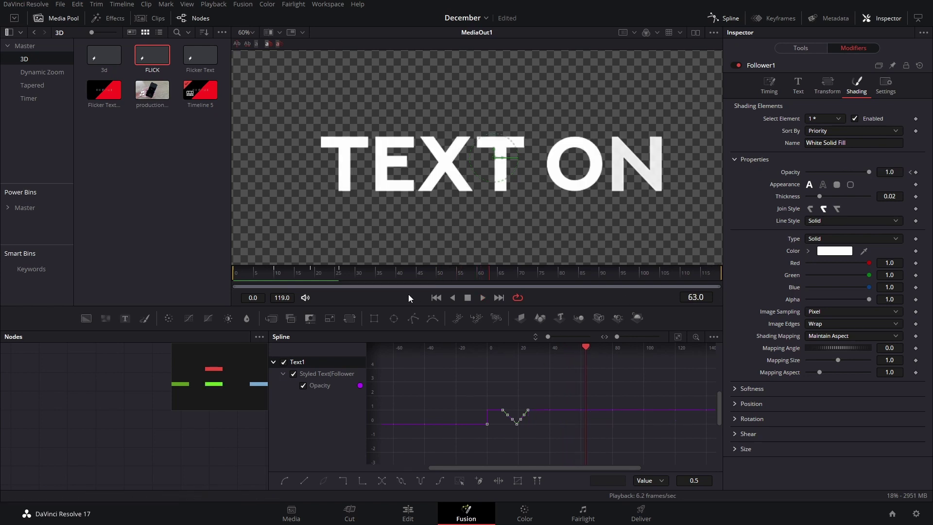
{"action": "left_click_drag", "start_coordinate": [390, 278], "coordinate": [513, 288]}
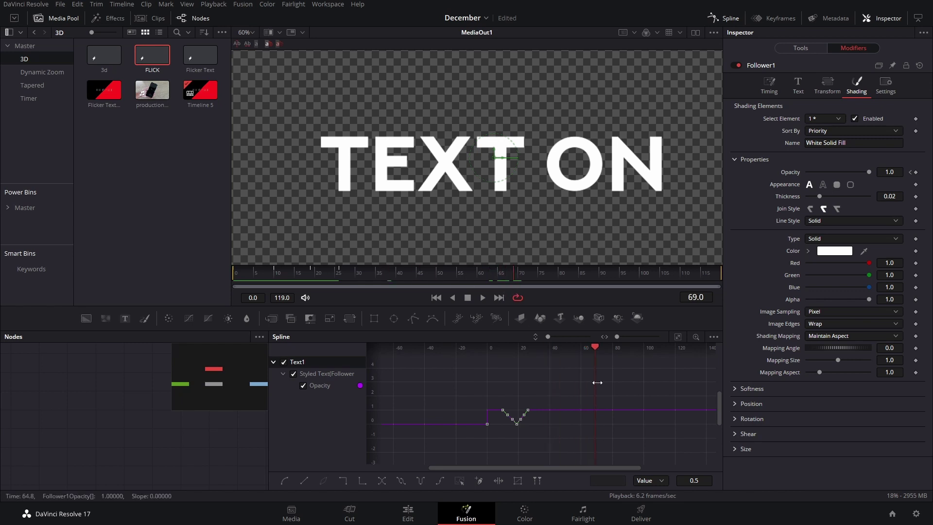
- Keyframe the letter fill opacity at 1.0 on frame 69 and 0.0 on frame 78
{"action": "left_click", "coordinate": [916, 173]}
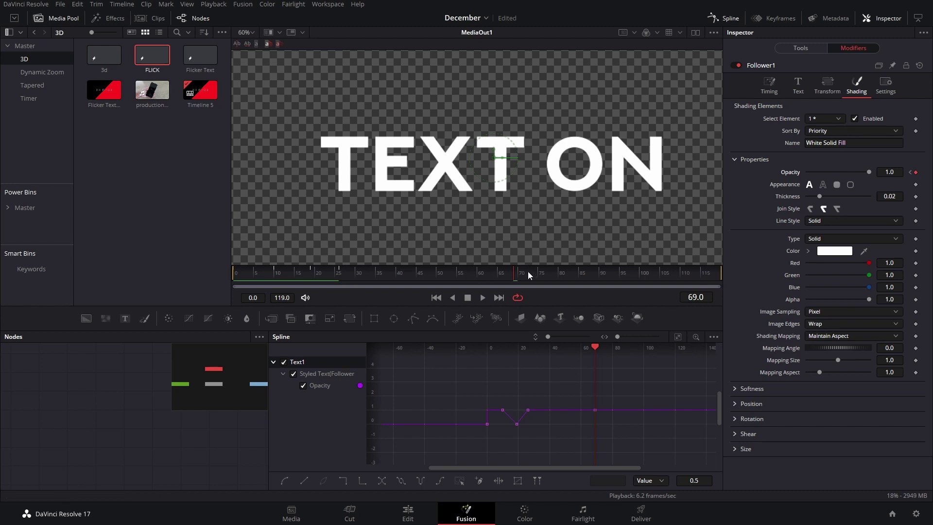
{"action": "left_click_drag", "start_coordinate": [527, 271], "coordinate": [549, 275]}
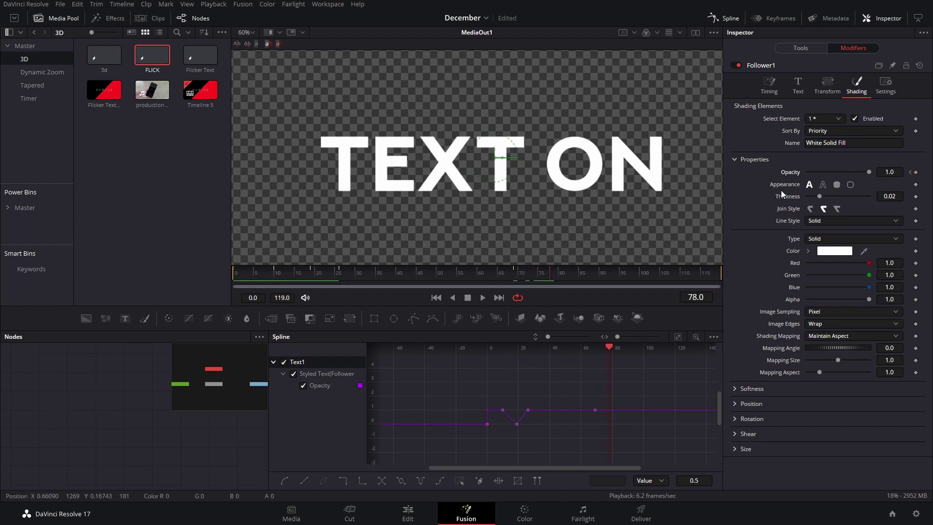
{"action": "left_click_drag", "start_coordinate": [868, 172], "coordinate": [788, 172]}
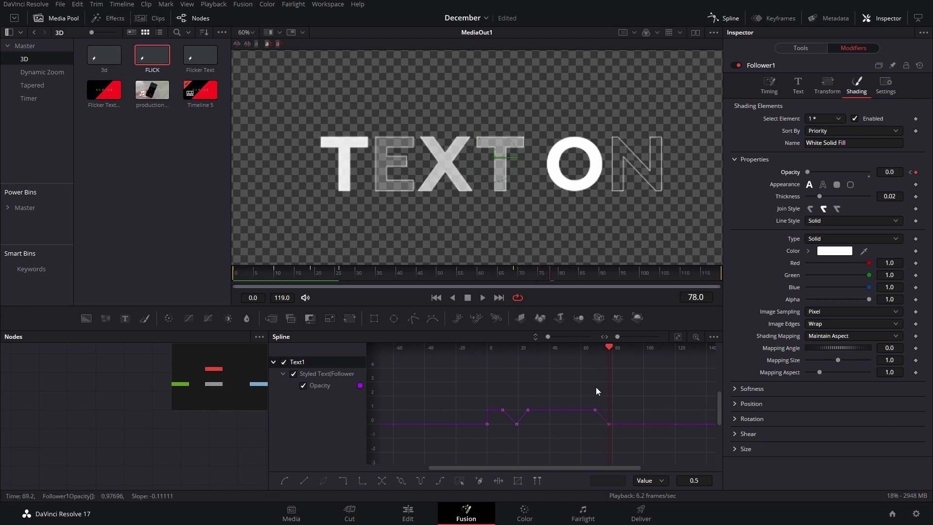
- Smooth the final opacity keyframes into an eased curve and preview the fade from frame 69
{"action": "left_click_drag", "start_coordinate": [590, 383], "coordinate": [626, 426]}
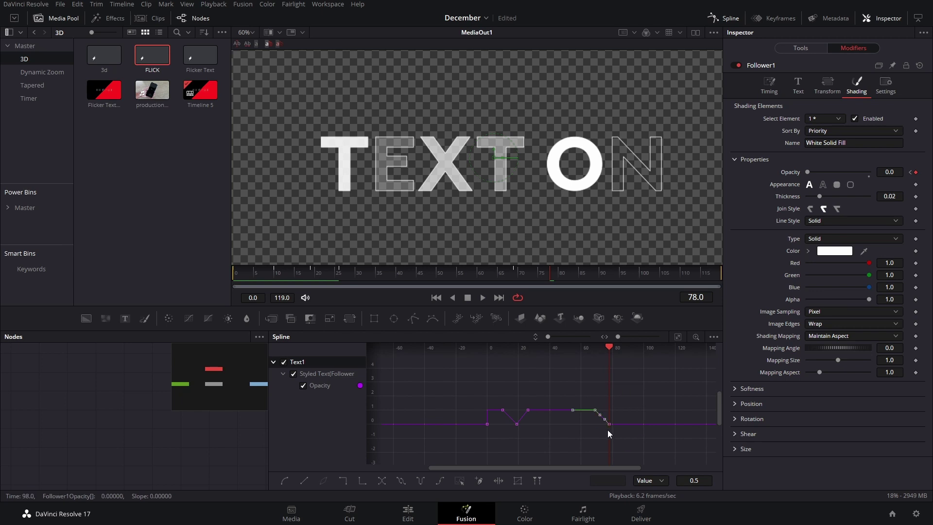
{"action": "left_click", "coordinate": [343, 480]}
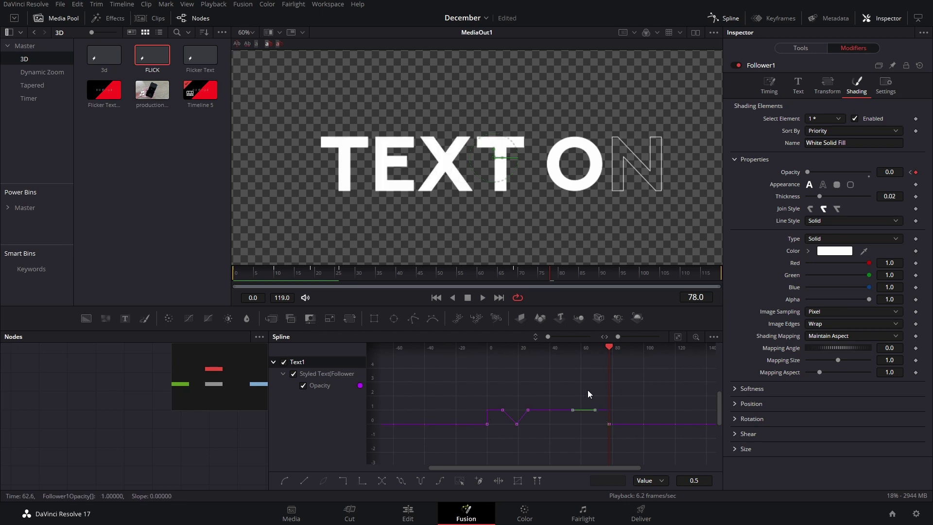
{"action": "left_click", "coordinate": [514, 276]}
{"action": "key", "text": "space"}
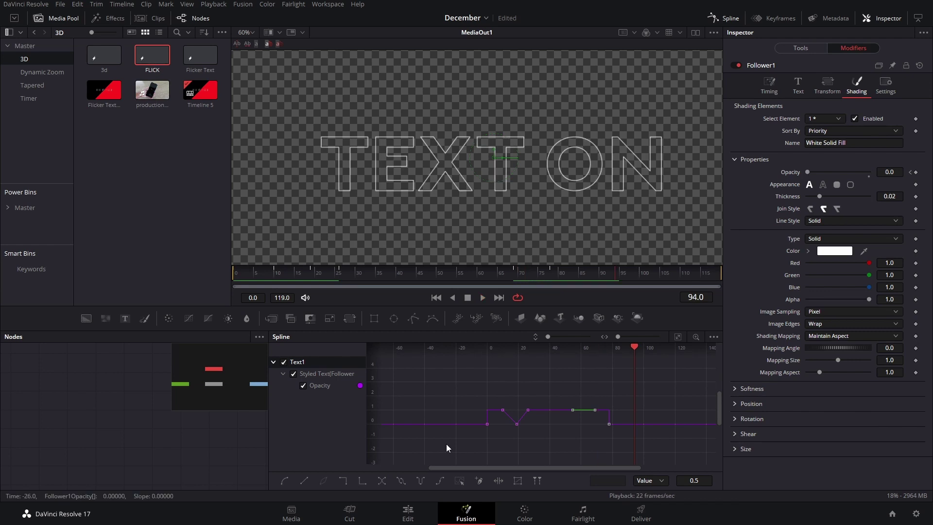
{"action": "left_click_drag", "start_coordinate": [592, 389], "coordinate": [635, 437]}
{"action": "key", "text": "shift+s"}
{"action": "left_click", "coordinate": [517, 276]}
{"action": "key", "text": "space"}
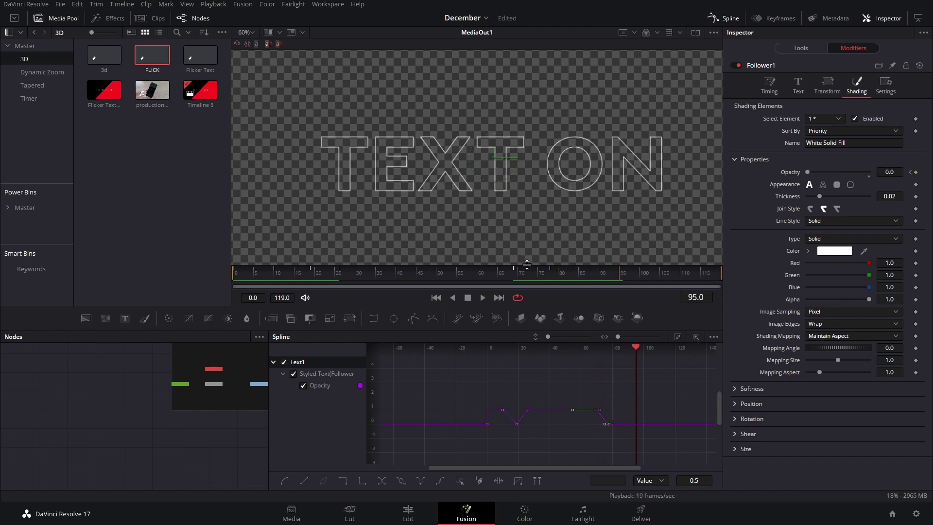
{"action": "left_click", "coordinate": [535, 368]}
{"action": "left_click", "coordinate": [795, 51]}
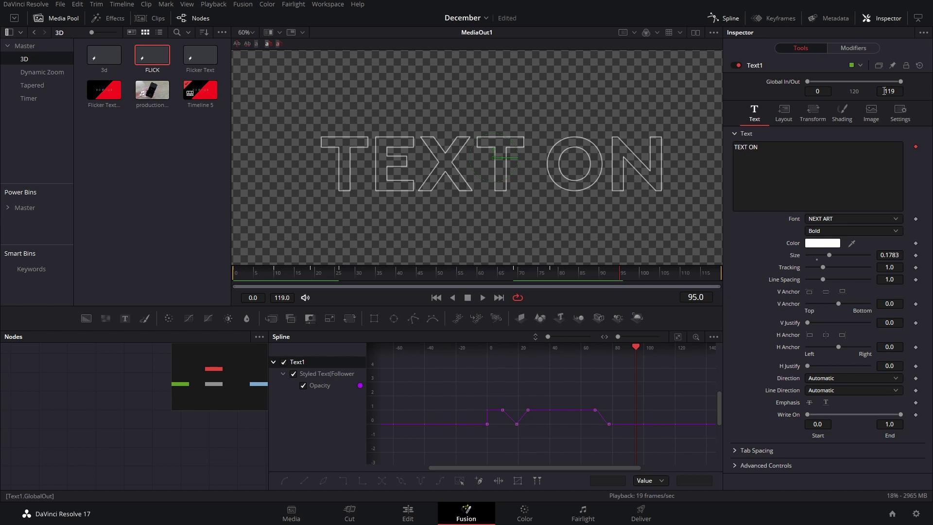
- Enable motion blur in Text1's settings with a 130 shutter angle
{"action": "left_click", "coordinate": [849, 48]}
{"action": "left_click", "coordinate": [891, 92]}
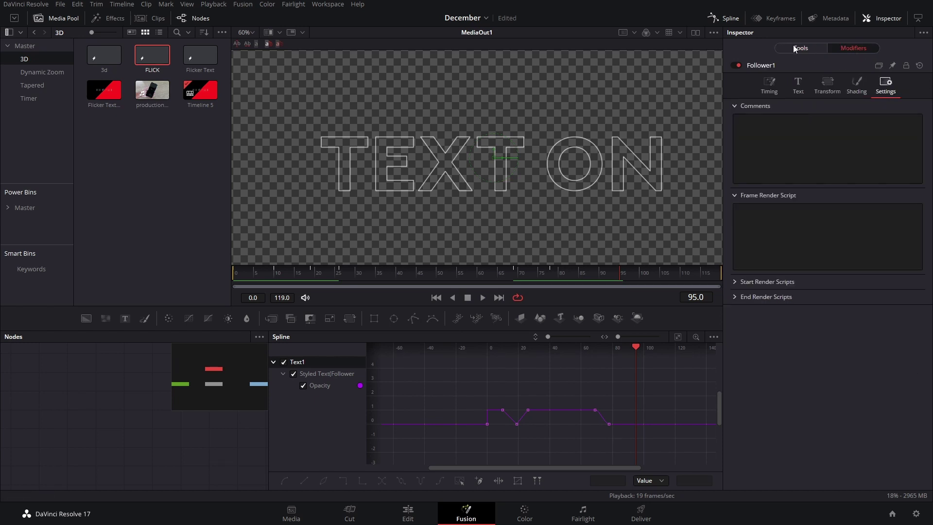
{"action": "left_click", "coordinate": [795, 48]}
{"action": "left_click", "coordinate": [898, 110]}
{"action": "left_click", "coordinate": [837, 176]}
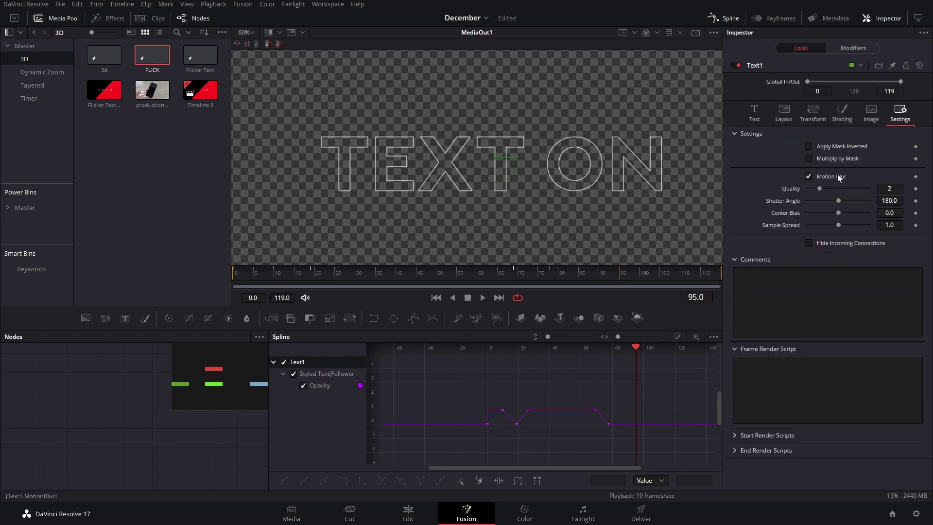
{"action": "scroll", "coordinate": [818, 203], "scroll_direction": "down", "scroll_amount": 5}
- Preview the motion-blurred flicker from frame 0, then close the Spline editor
{"action": "left_click", "coordinate": [229, 273]}
{"action": "key", "text": "space"}
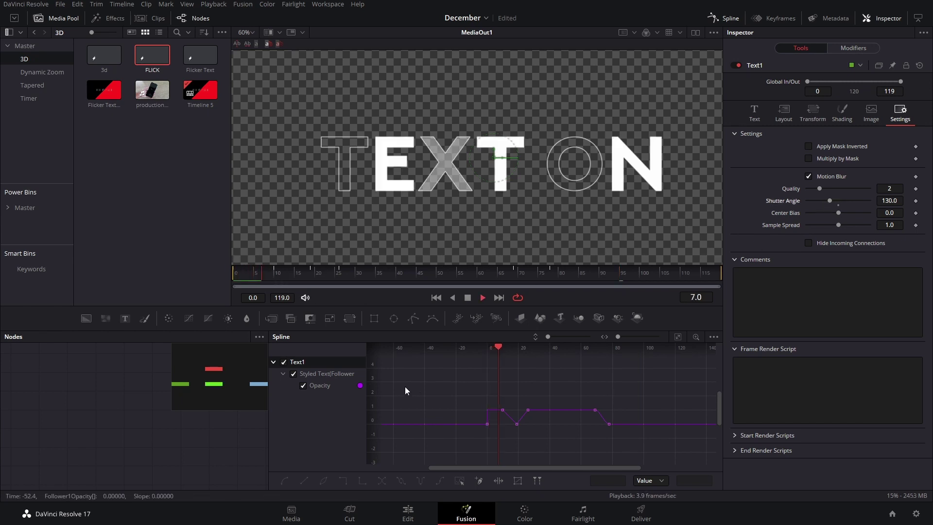
{"action": "key", "text": "space"}
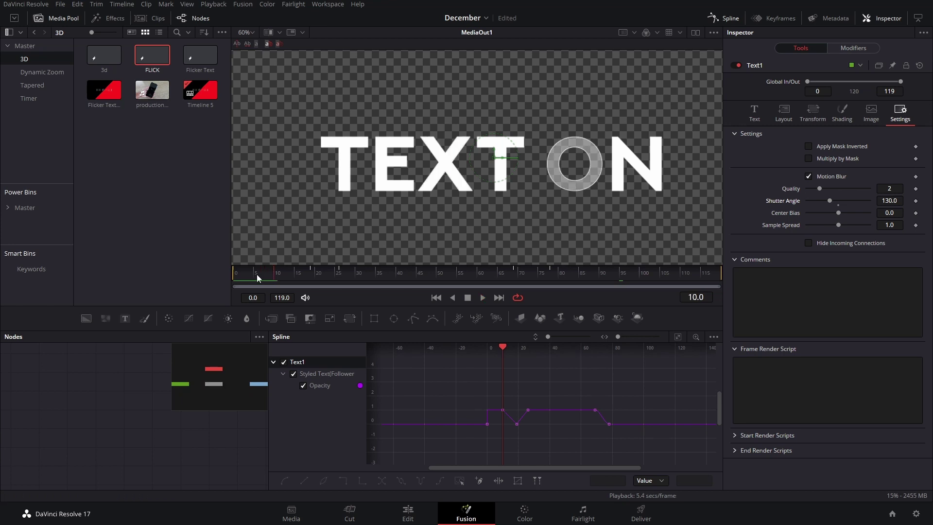
{"action": "left_click", "coordinate": [228, 276]}
{"action": "key", "text": "space"}
{"action": "key", "text": "space"}
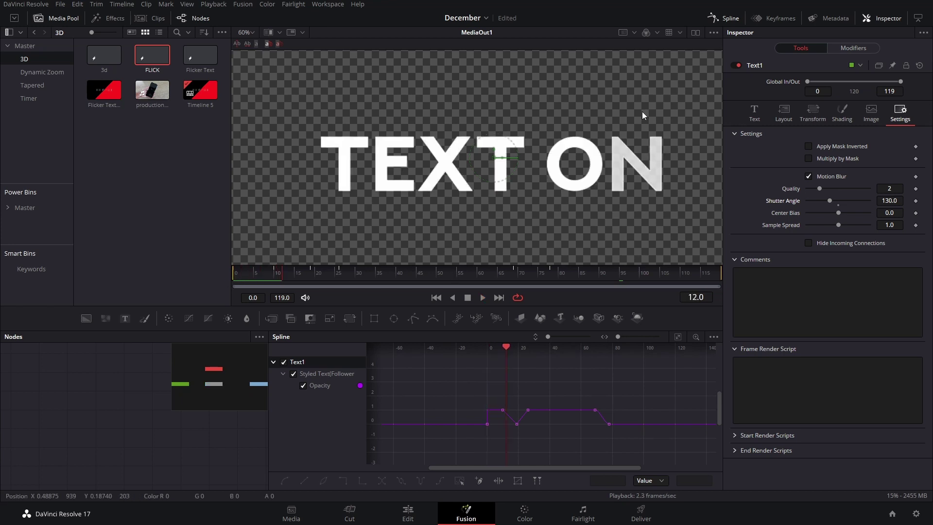
{"action": "left_click", "coordinate": [724, 18]}
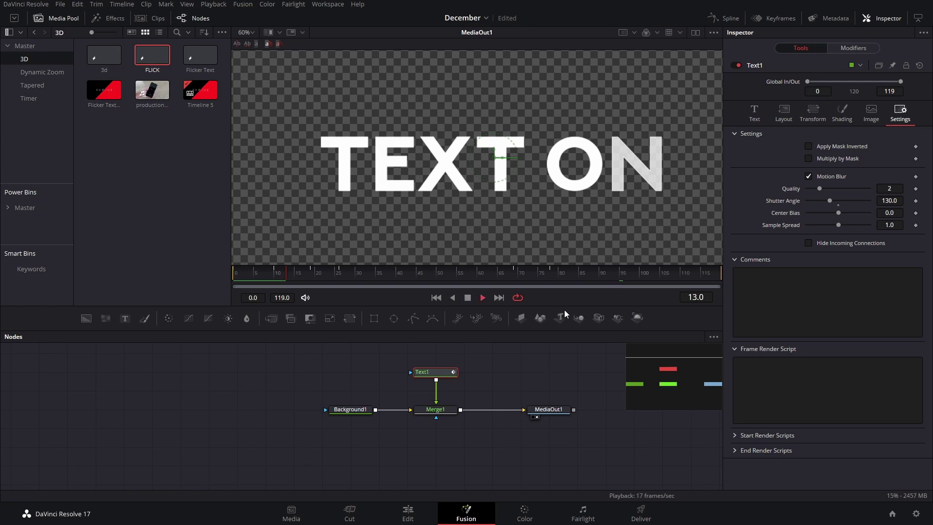
- Insert a Soft Glow node after Text1 via the SOFT tool search
{"action": "scroll", "coordinate": [528, 186], "scroll_direction": "down", "scroll_amount": 3}
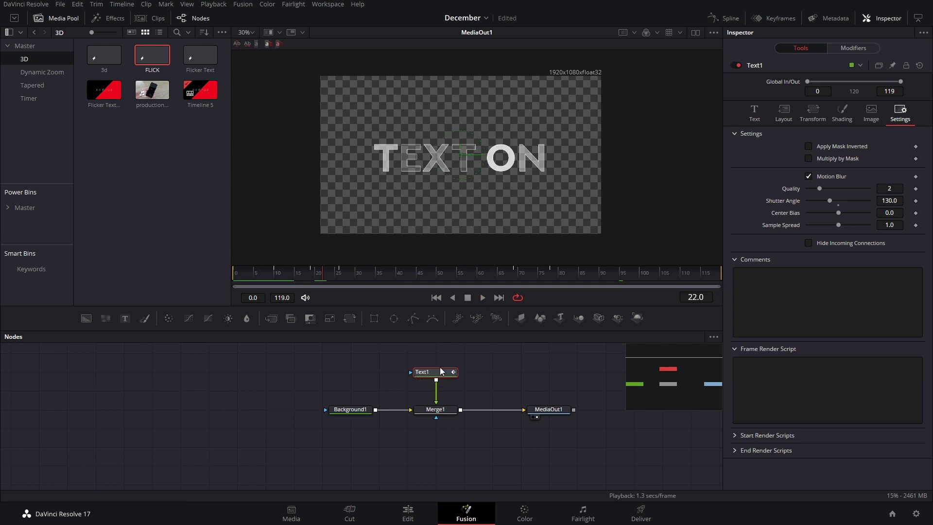
{"action": "key", "text": "shift+space"}
{"action": "type", "text": "SOFT"}
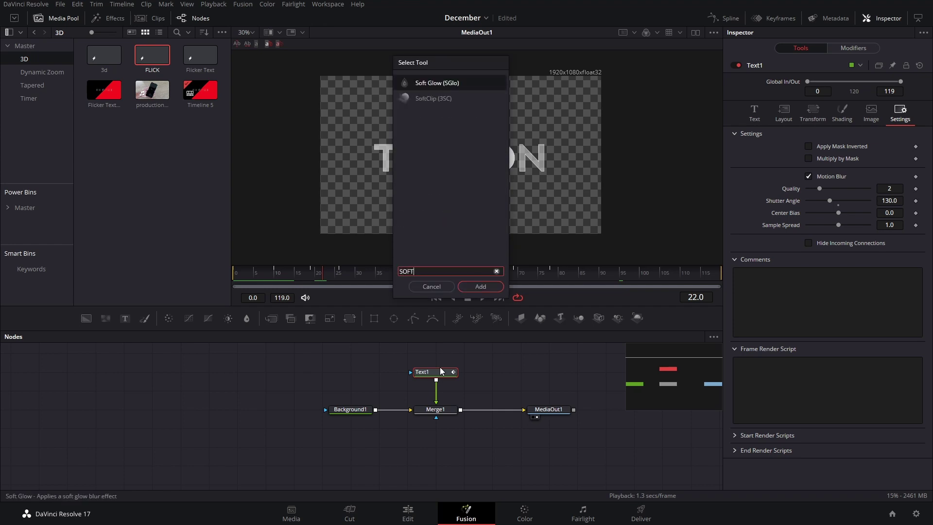
{"action": "key", "text": "Return"}
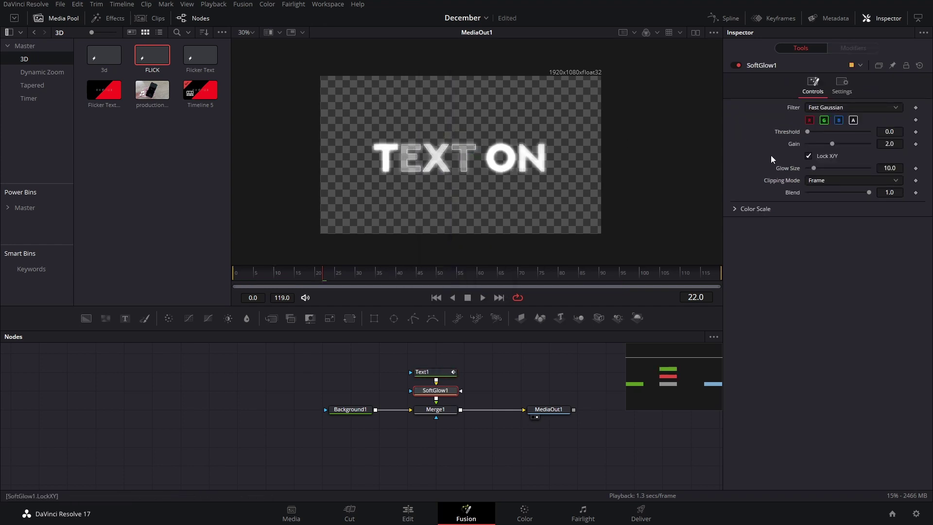
- Set Soft Glow size to 46.5 and animate the gain down from about 1.18 to 0.79
{"action": "left_click_drag", "start_coordinate": [877, 147], "coordinate": [868, 152]}
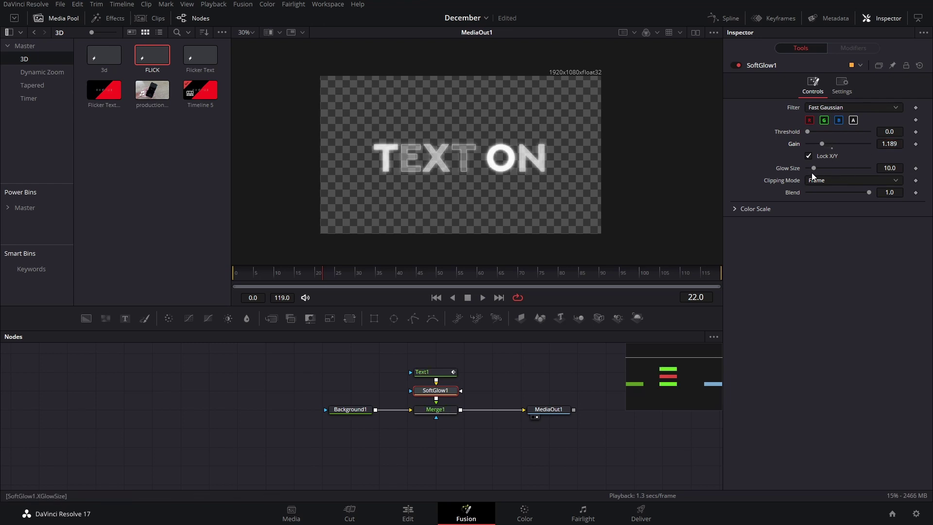
{"action": "left_click_drag", "start_coordinate": [813, 168], "coordinate": [836, 171]}
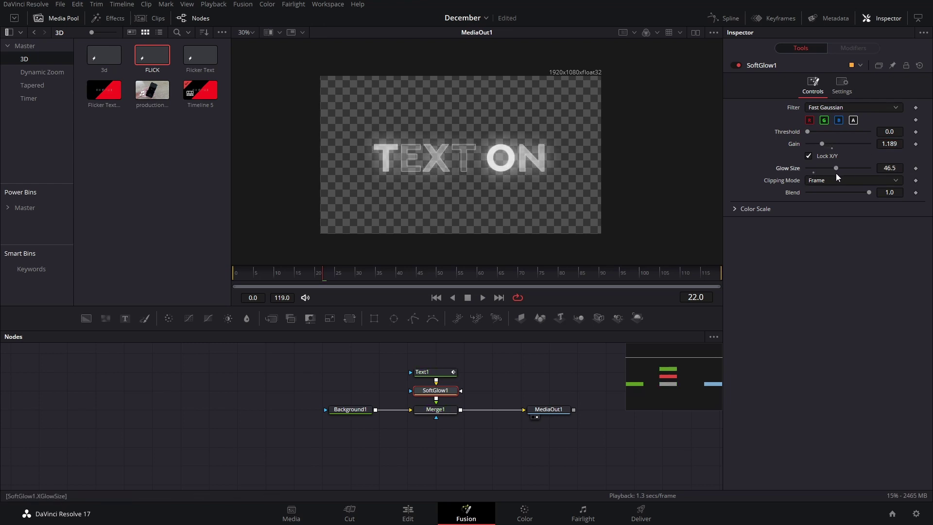
{"action": "key", "text": "space"}
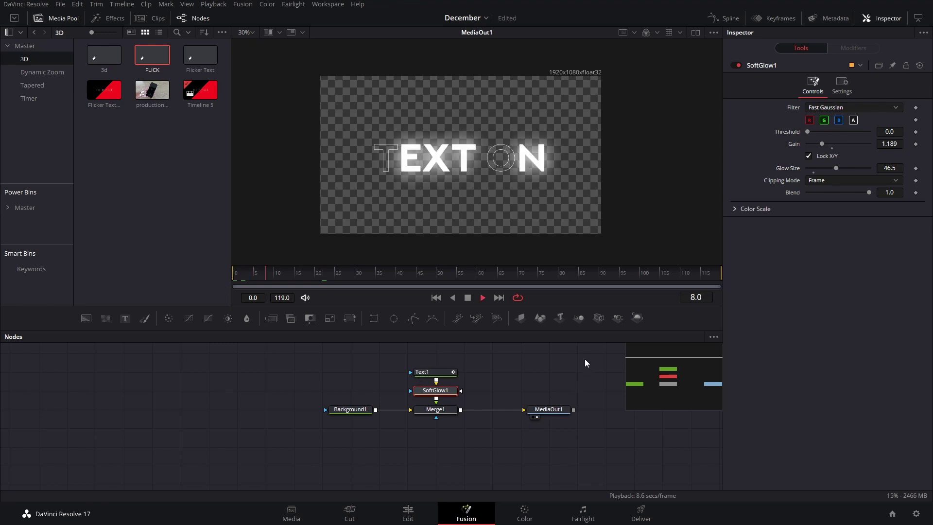
{"action": "key", "text": "space"}
{"action": "left_click_drag", "start_coordinate": [889, 144], "coordinate": [887, 144]}
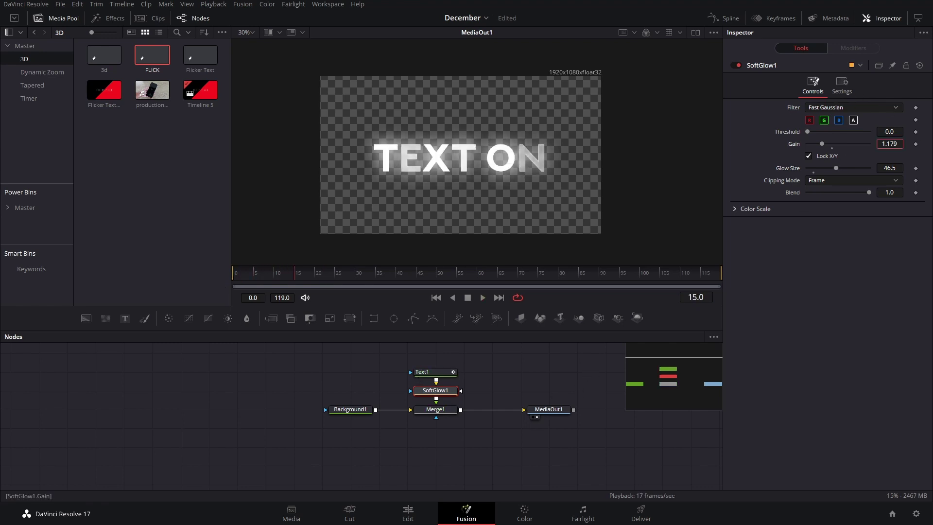
{"action": "left_click", "coordinate": [368, 267]}
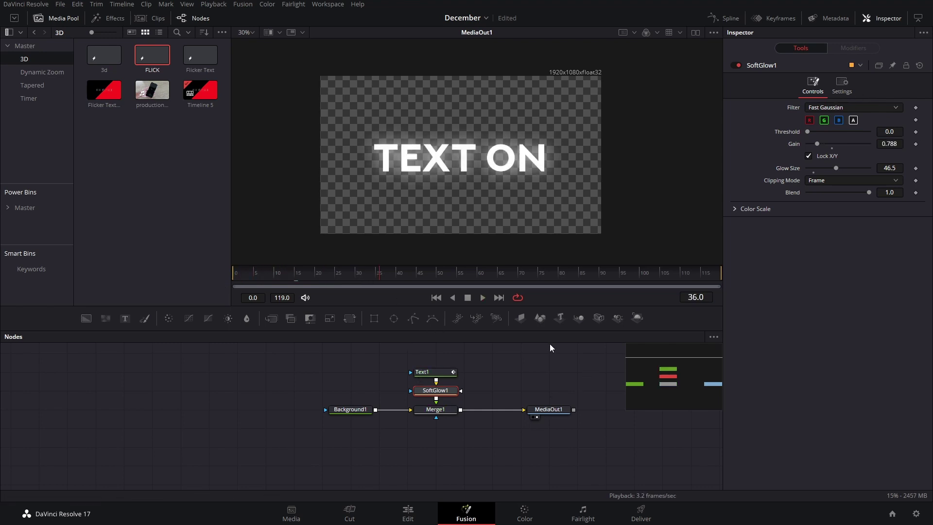